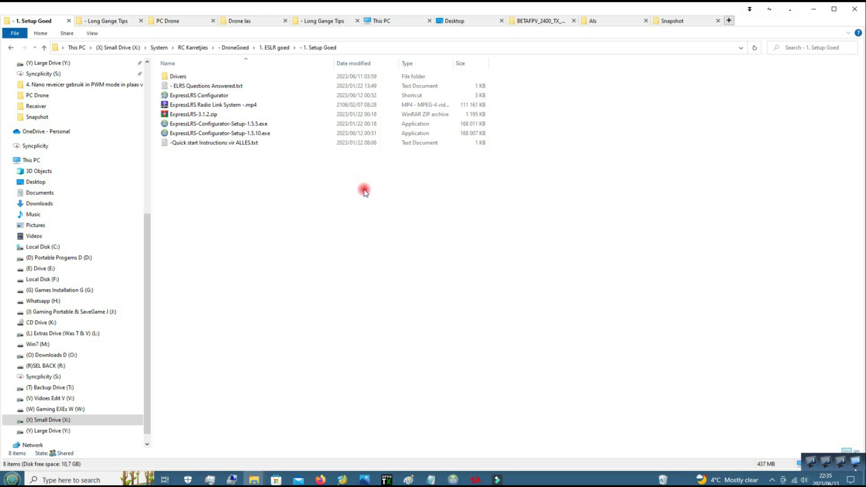
Launch ExpressLRS Configurator from its desktop shortcut and maximize the window
{"action": "left_click", "coordinate": [193, 124]}
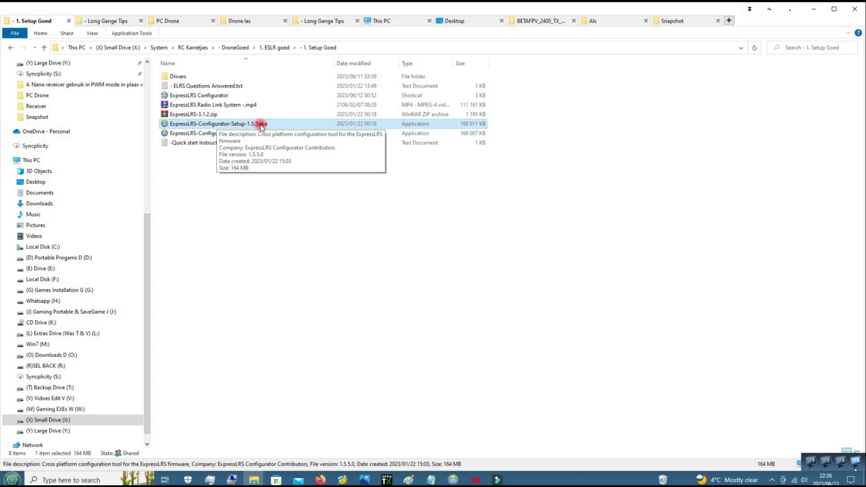
{"action": "left_click", "coordinate": [197, 96]}
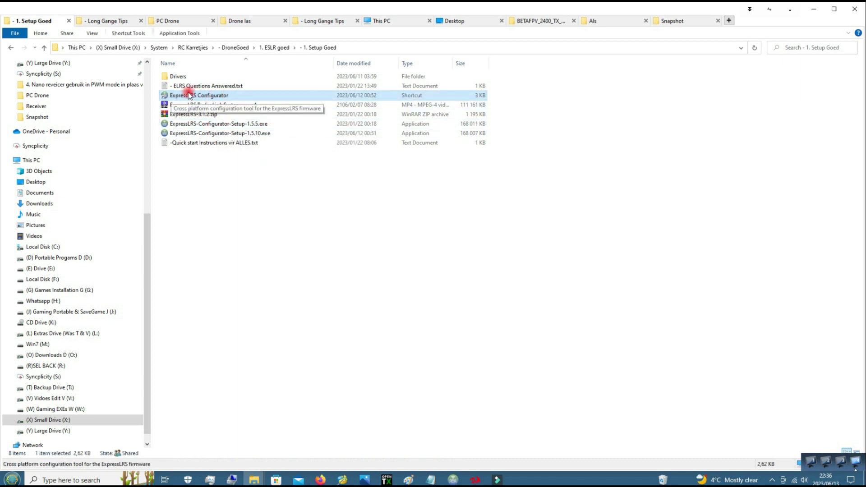
{"action": "double_click", "coordinate": [201, 97]}
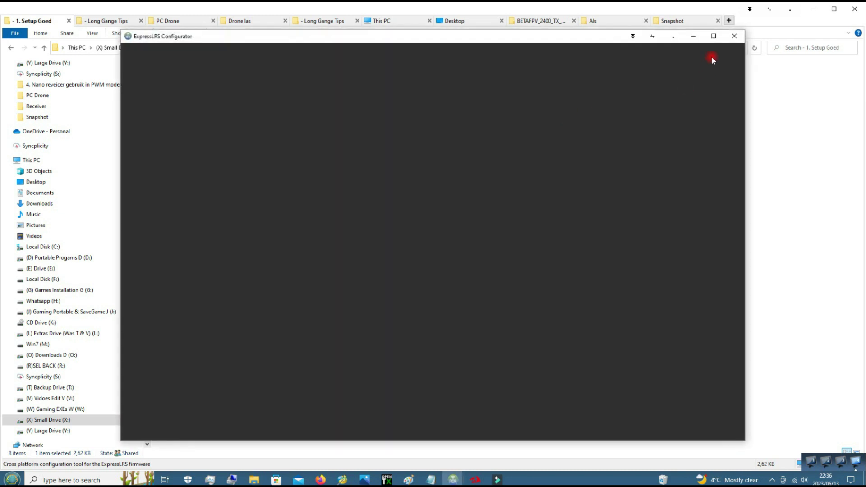
{"action": "left_click", "coordinate": [714, 36]}
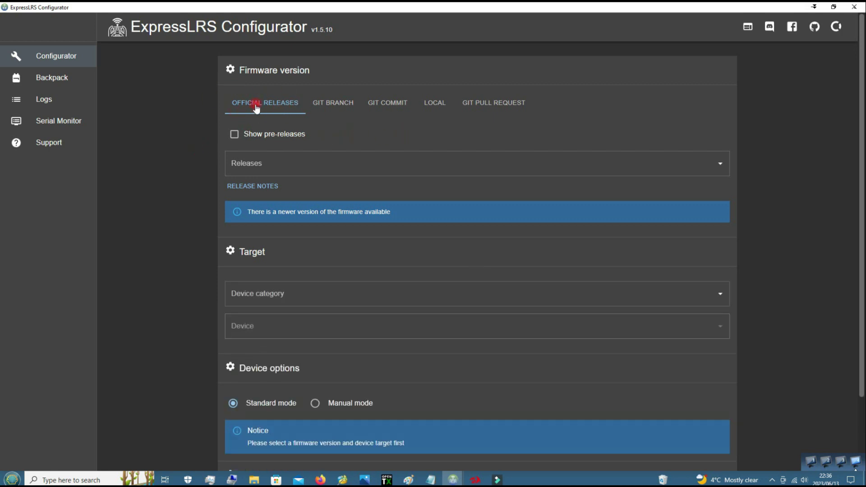
Set the firmware release to 3.2.1 after briefly choosing 3.2.0, then reach Device category
{"action": "left_click", "coordinate": [295, 165]}
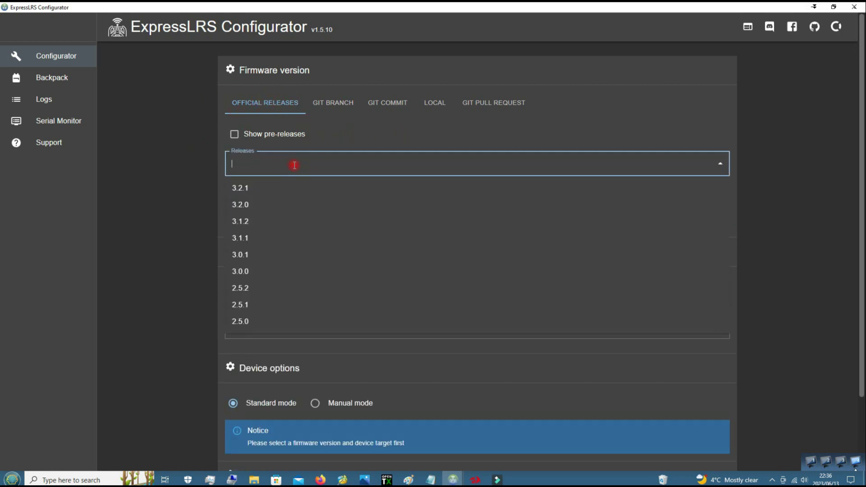
{"action": "left_click", "coordinate": [241, 206]}
{"action": "left_click", "coordinate": [277, 163]}
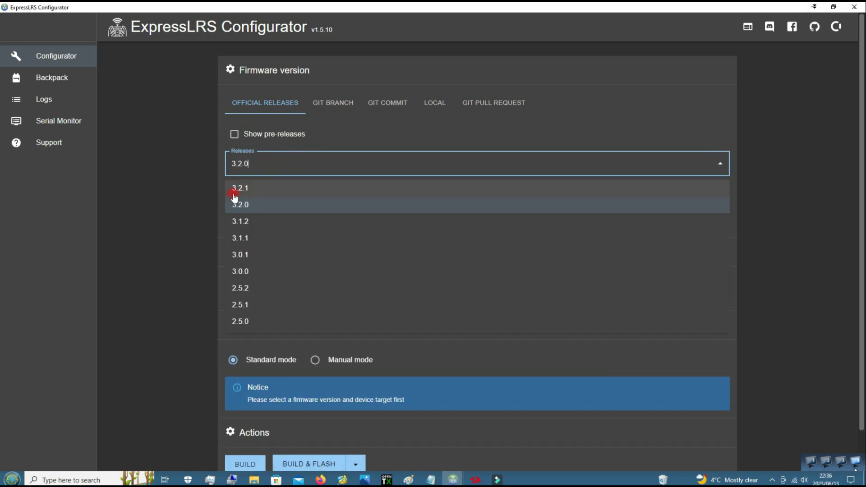
{"action": "left_click", "coordinate": [300, 183]}
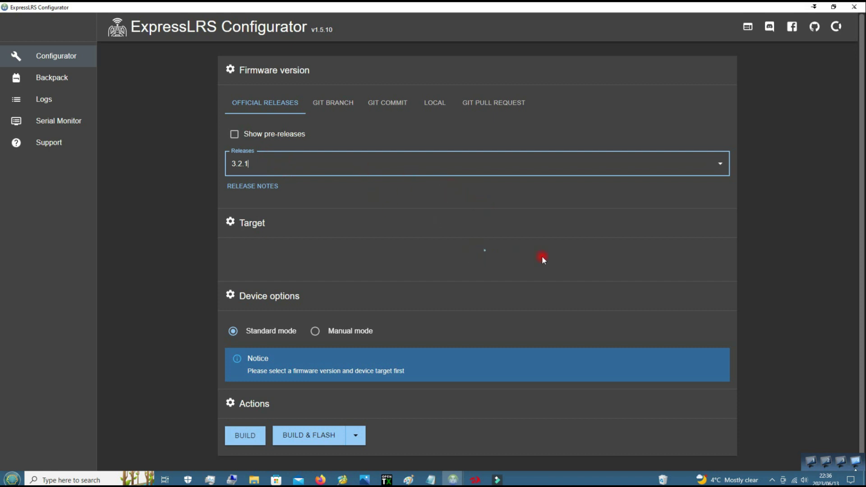
{"action": "scroll", "coordinate": [407, 235], "scroll_direction": "down", "scroll_amount": 2}
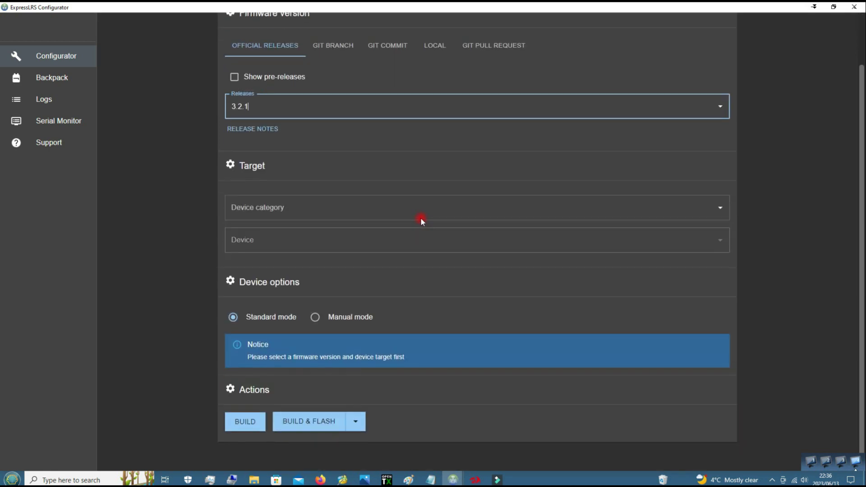
{"action": "left_click", "coordinate": [337, 211]}
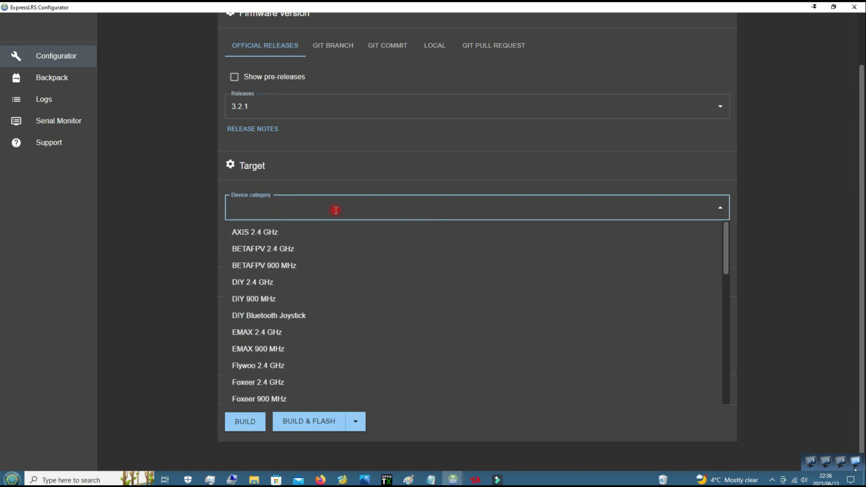
Choose the BETAFPV 2.4 GHz category and the BETAFPV 2400 TX Micro 1000mW device
{"action": "left_click", "coordinate": [267, 250]}
{"action": "left_click", "coordinate": [282, 244]}
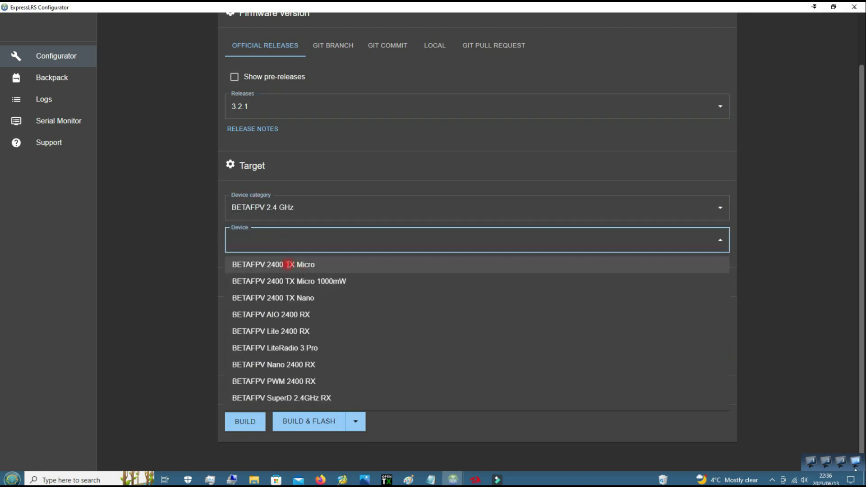
{"action": "left_click", "coordinate": [289, 265]}
{"action": "left_click", "coordinate": [329, 240]}
{"action": "left_click", "coordinate": [329, 280]}
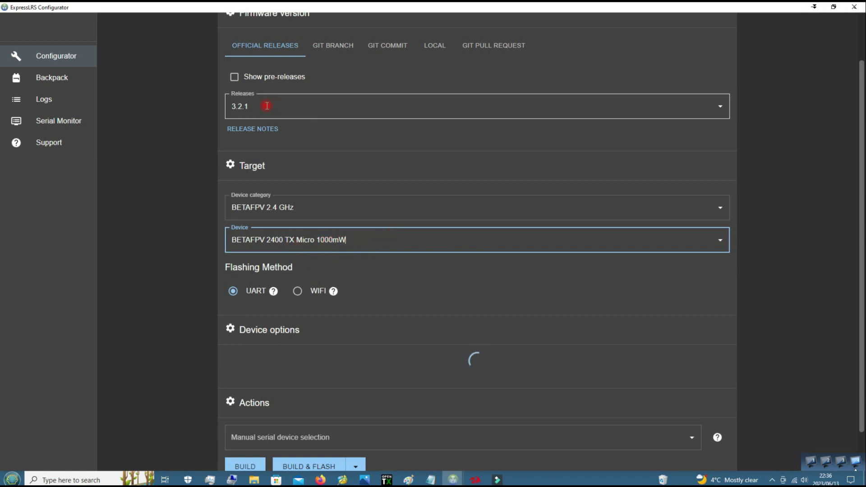
Check the release list and the selected device name, leaving release 3.2.1 in place
{"action": "left_click", "coordinate": [266, 105]}
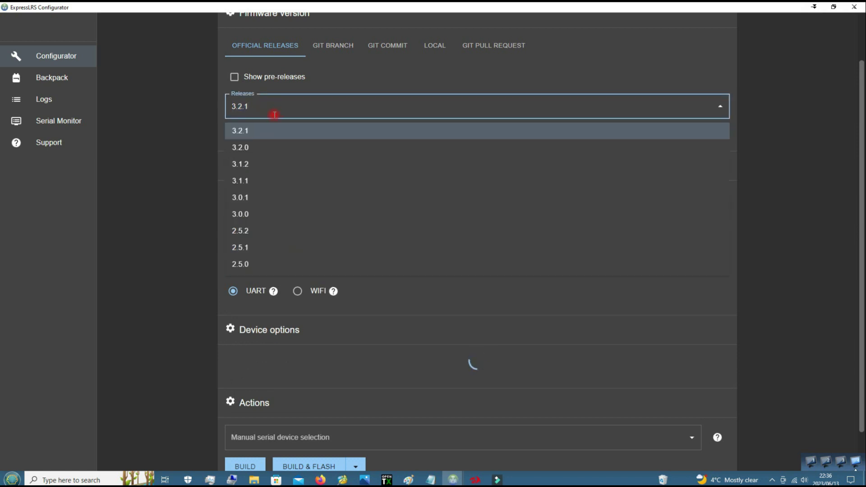
{"action": "left_click", "coordinate": [274, 115]}
{"action": "left_click", "coordinate": [371, 242]}
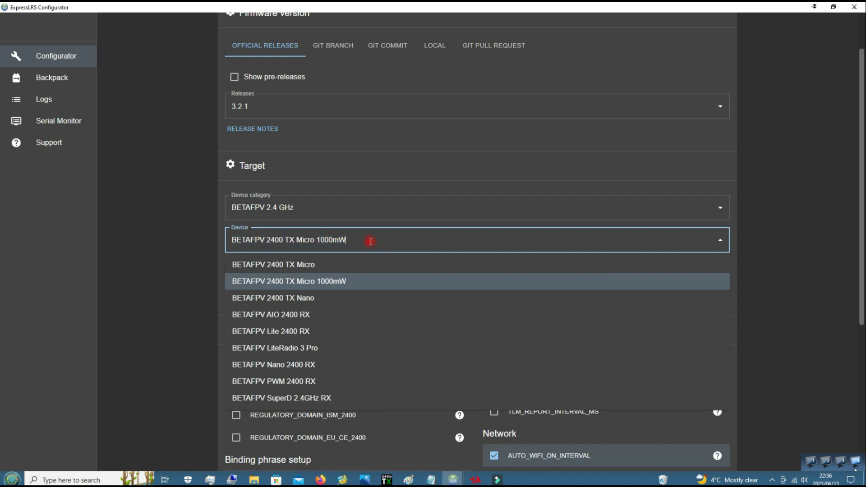
{"action": "left_click_drag", "start_coordinate": [370, 242], "coordinate": [218, 240]}
{"action": "left_click", "coordinate": [261, 106]}
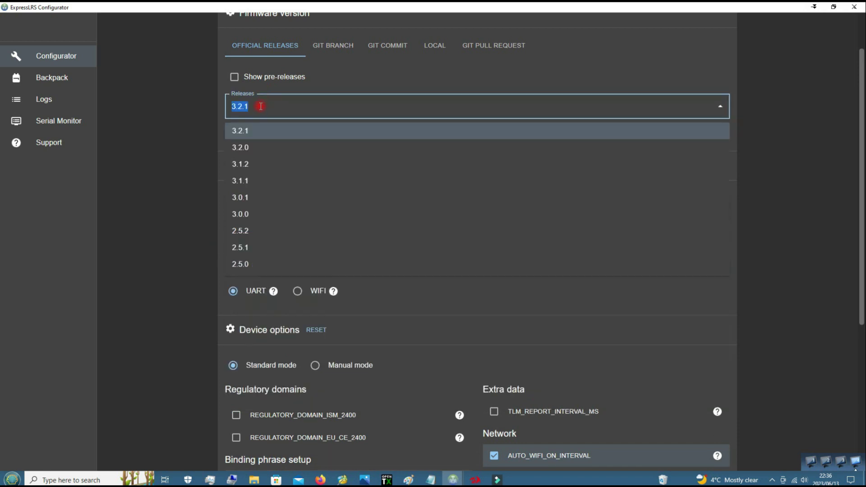
{"action": "left_click", "coordinate": [189, 121]}
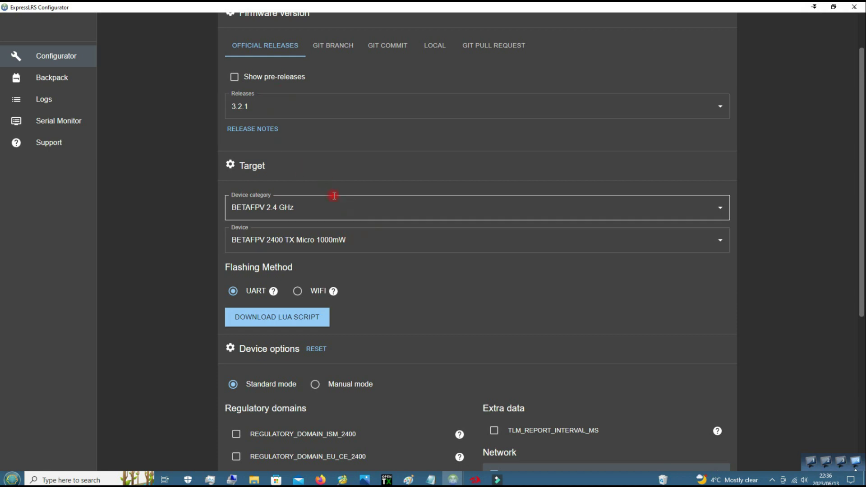
Switch the firmware release to 3.2.0 while keeping the 1000mW device selected
{"action": "left_click", "coordinate": [276, 104]}
{"action": "left_click", "coordinate": [244, 147]}
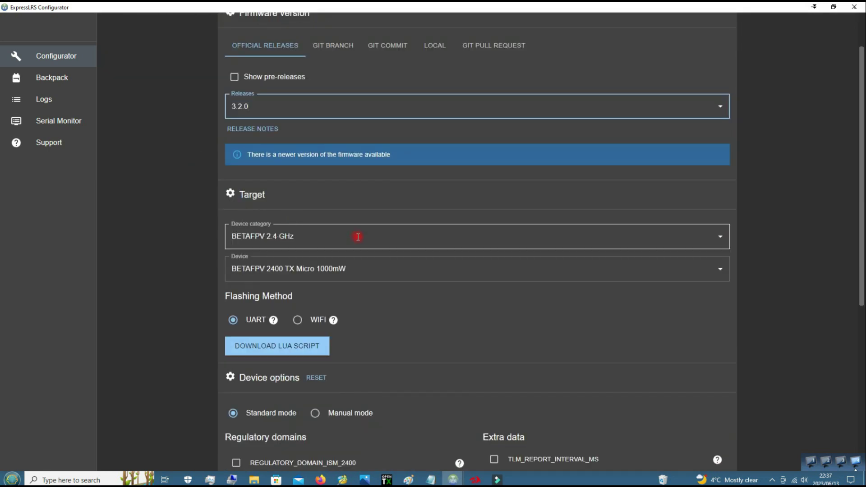
{"action": "left_click", "coordinate": [347, 269]}
{"action": "double_click", "coordinate": [336, 269]}
{"action": "left_click", "coordinate": [378, 270]}
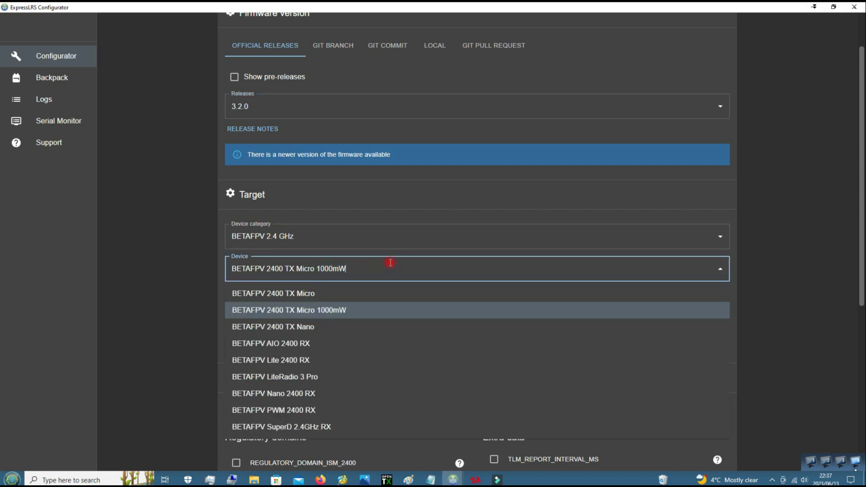
{"action": "scroll", "coordinate": [406, 187], "scroll_direction": "down", "scroll_amount": 1}
Select the WIFI flashing method and enable REGULATORY_DOMAIN_ISM_2400
{"action": "left_click", "coordinate": [188, 188]}
{"action": "scroll", "coordinate": [209, 183], "scroll_direction": "down", "scroll_amount": 2}
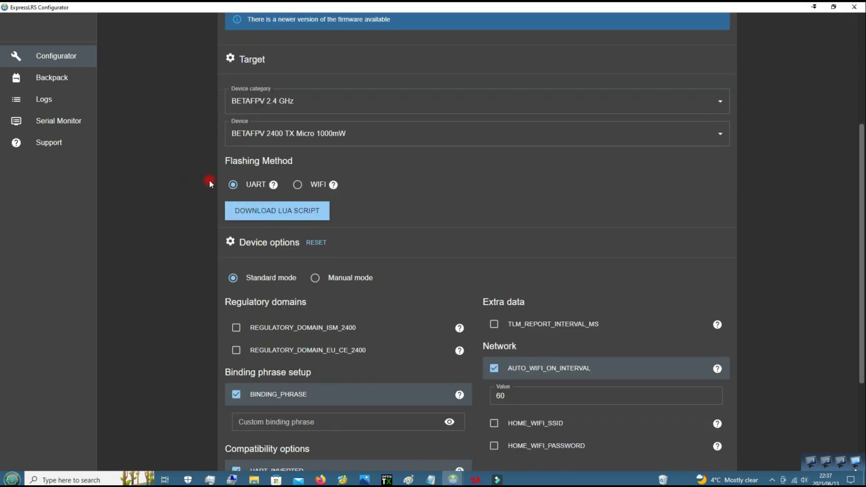
{"action": "left_click", "coordinate": [323, 190]}
{"action": "scroll", "coordinate": [607, 177], "scroll_direction": "down", "scroll_amount": 2}
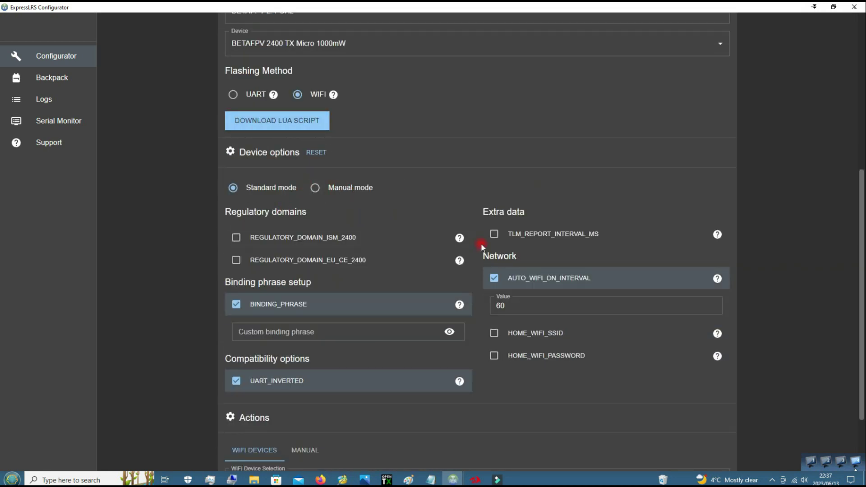
{"action": "left_click", "coordinate": [236, 238]}
{"action": "scroll", "coordinate": [577, 209], "scroll_direction": "down", "scroll_amount": 1}
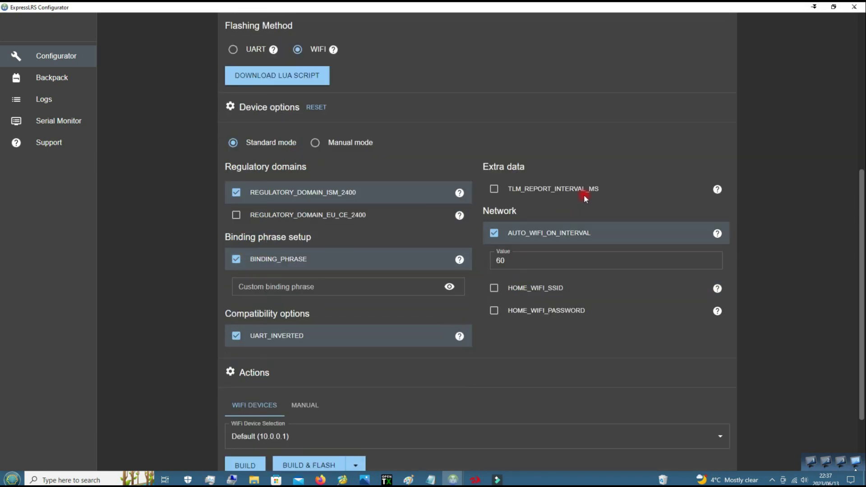
Enter a custom binding phrase and enable the HOME_WIFI_SSID and HOME_WIFI_PASSWORD options
{"action": "left_click", "coordinate": [409, 287]}
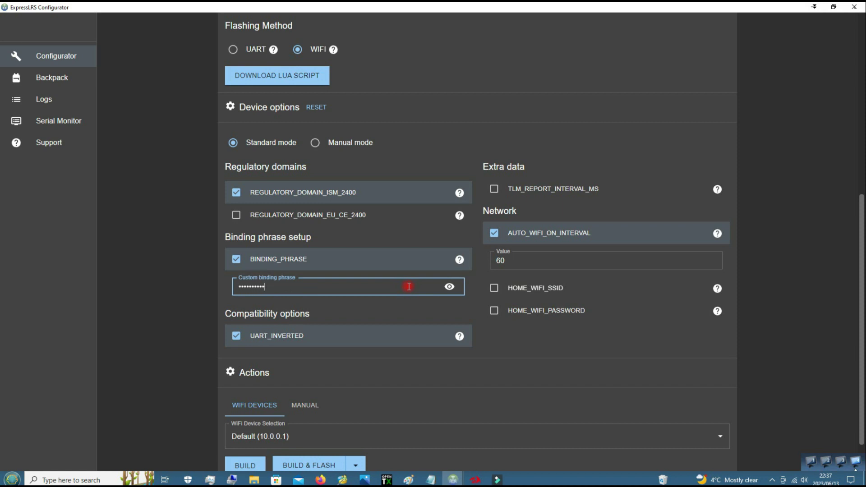
{"action": "left_click", "coordinate": [504, 290]}
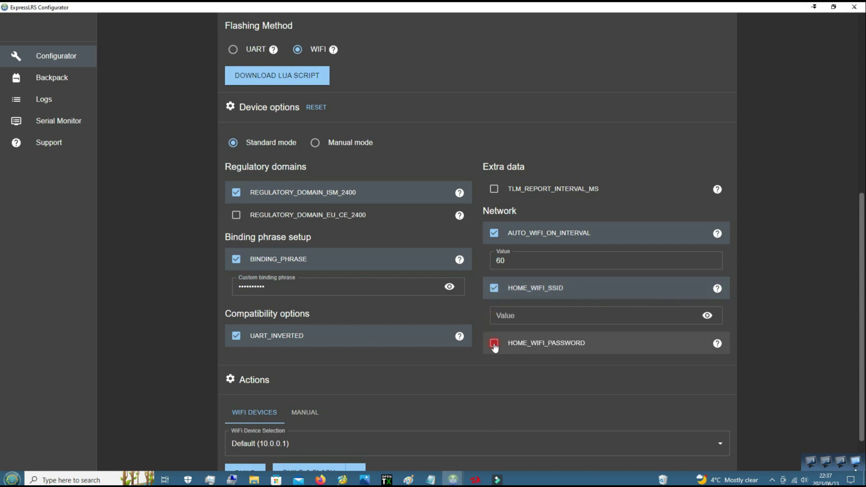
{"action": "left_click", "coordinate": [494, 343]}
Fill in the home WiFi network name and the WiFi password
{"action": "left_click", "coordinate": [518, 317]}
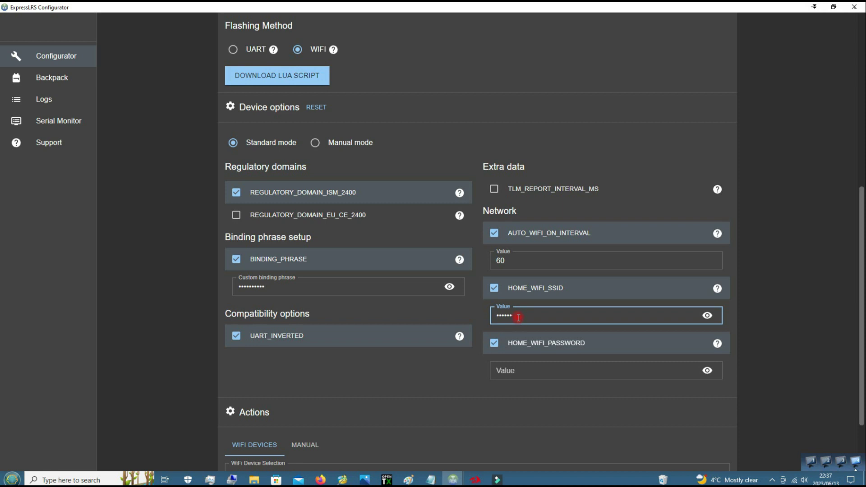
{"action": "left_click", "coordinate": [795, 480]}
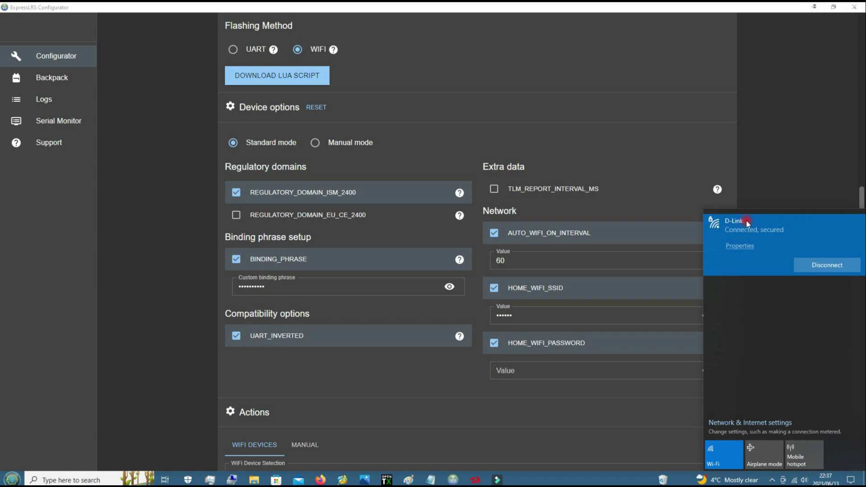
{"action": "left_click", "coordinate": [528, 314]}
{"action": "left_click", "coordinate": [539, 370]}
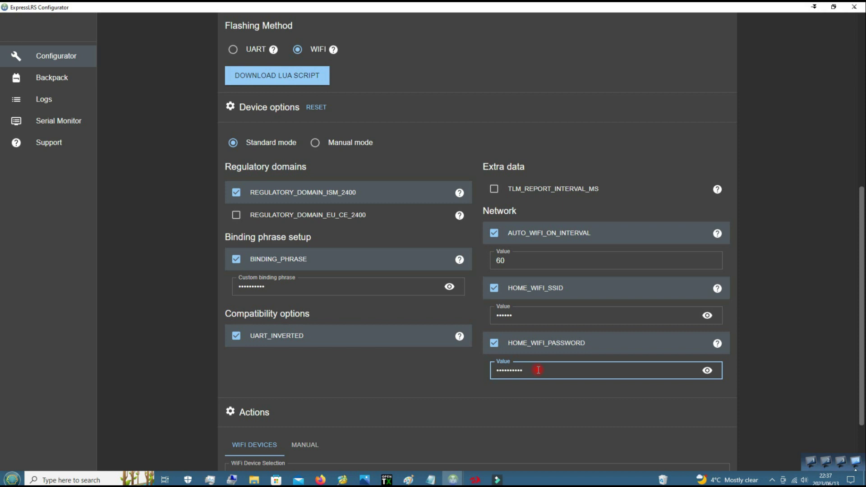
{"action": "left_click", "coordinate": [371, 350]}
{"action": "scroll", "coordinate": [423, 336], "scroll_direction": "down", "scroll_amount": 2}
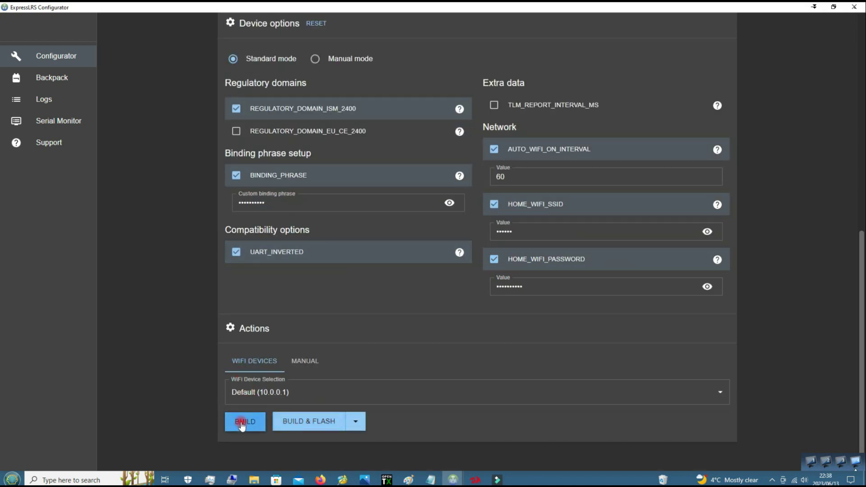
Build the BETAFPV 2400 TX Micro 1000mW firmware and go back to the form after Success
{"action": "left_click", "coordinate": [243, 422]}
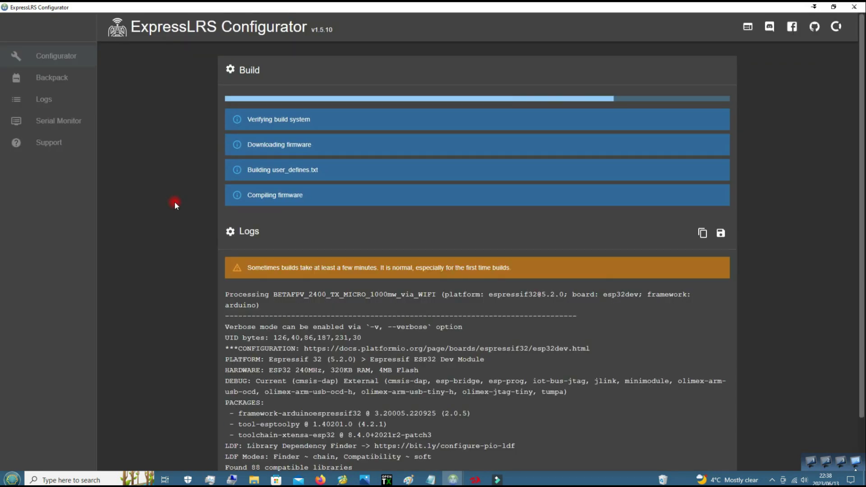
{"action": "scroll", "coordinate": [751, 237], "scroll_direction": "down", "scroll_amount": 2}
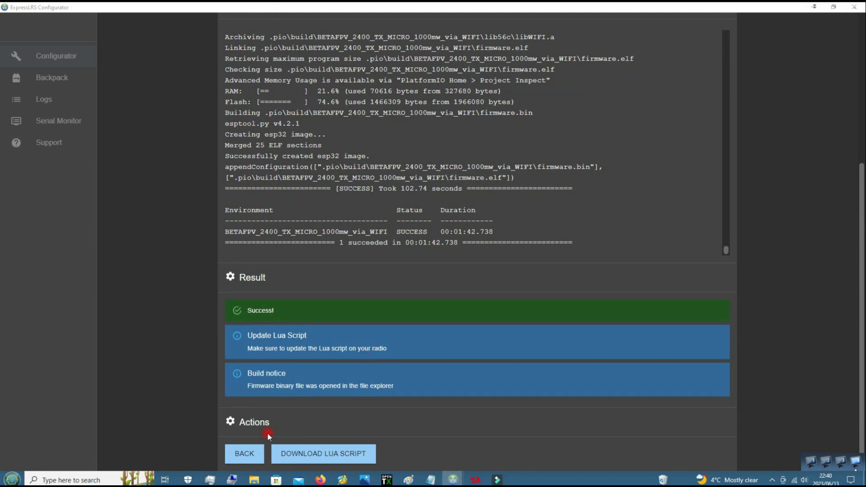
{"action": "left_click", "coordinate": [249, 454]}
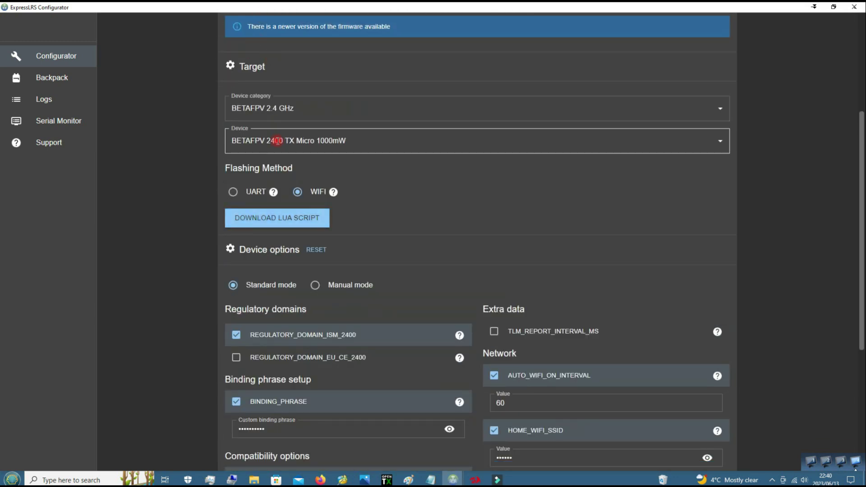
Download the elrsV3.lua script and save it into Downloads
{"action": "scroll", "coordinate": [249, 64], "scroll_direction": "up", "scroll_amount": 3}
{"action": "left_click", "coordinate": [269, 353]}
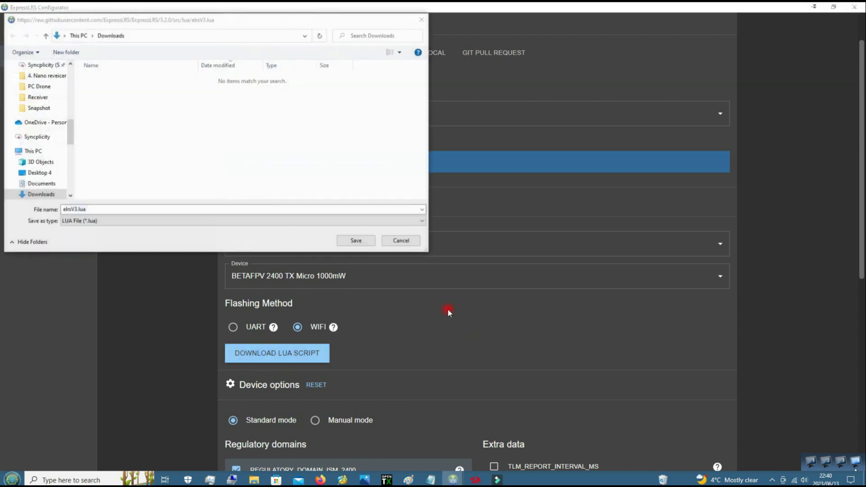
{"action": "left_click", "coordinate": [357, 243]}
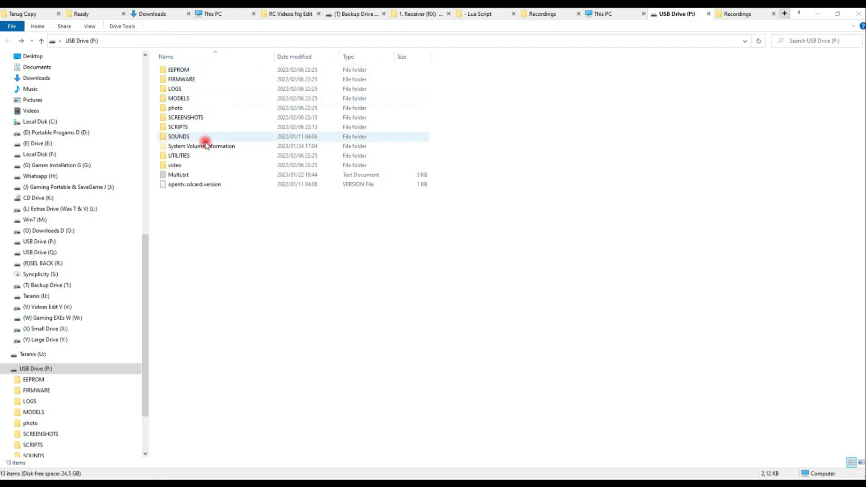
Copy elrsV3.lua into P:\SCRIPTS\TOOLS, replacing the existing file
{"action": "double_click", "coordinate": [175, 128]}
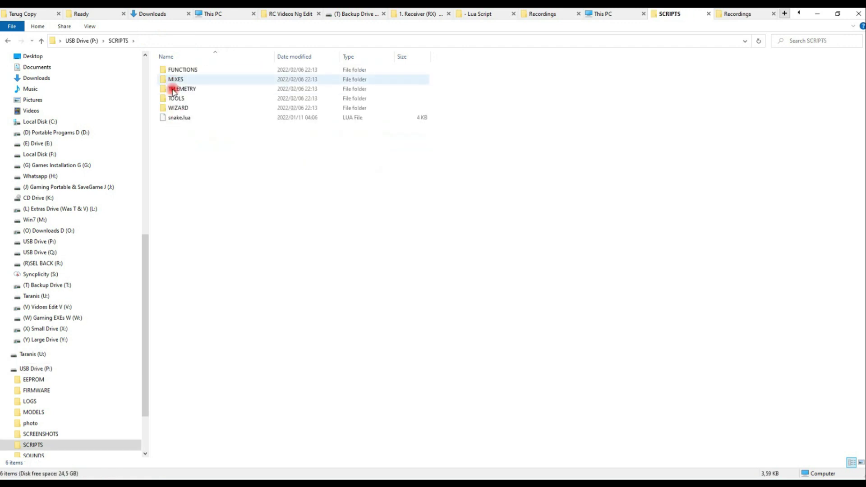
{"action": "double_click", "coordinate": [171, 92]}
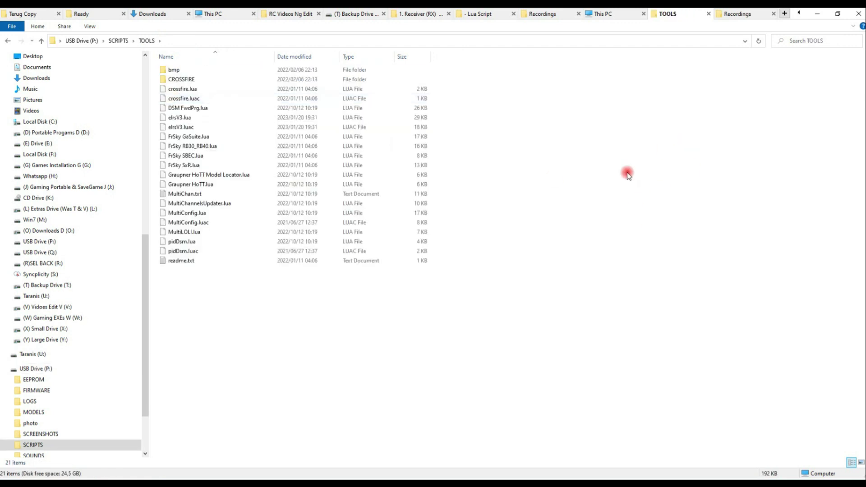
{"action": "left_click", "coordinate": [482, 14]}
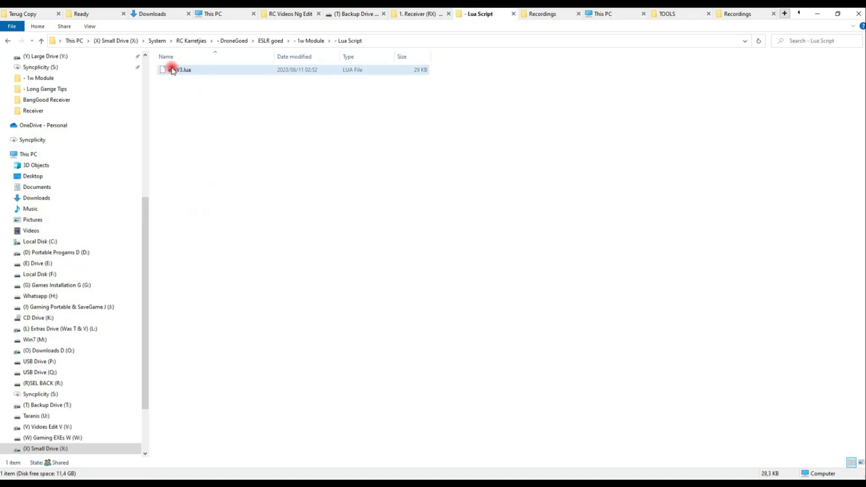
{"action": "right_click", "coordinate": [171, 70]}
{"action": "left_click", "coordinate": [193, 241]}
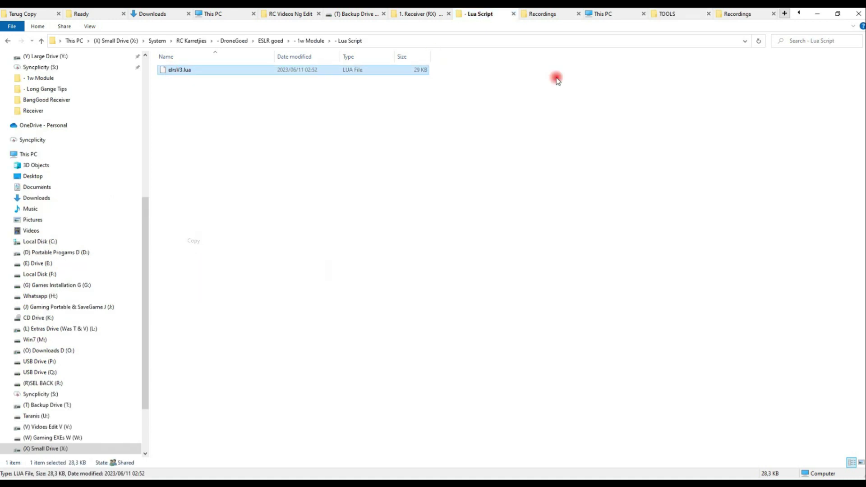
{"action": "left_click", "coordinate": [667, 13]}
{"action": "right_click", "coordinate": [429, 358]}
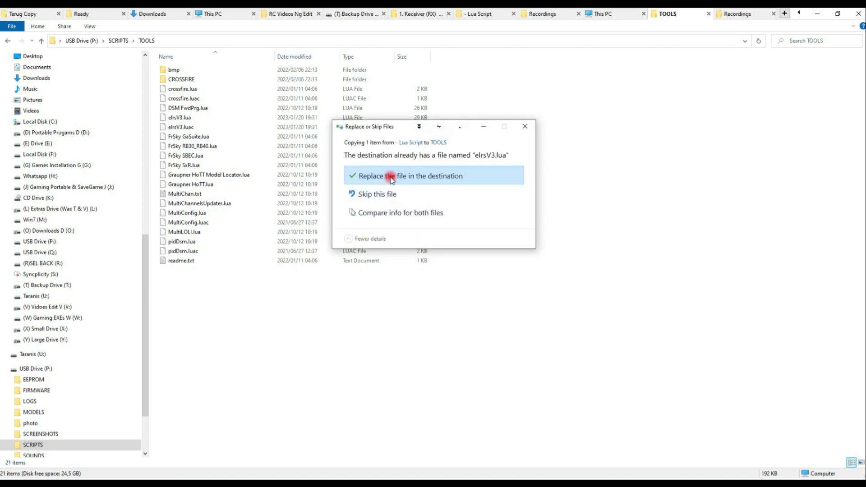
{"action": "left_click", "coordinate": [391, 177]}
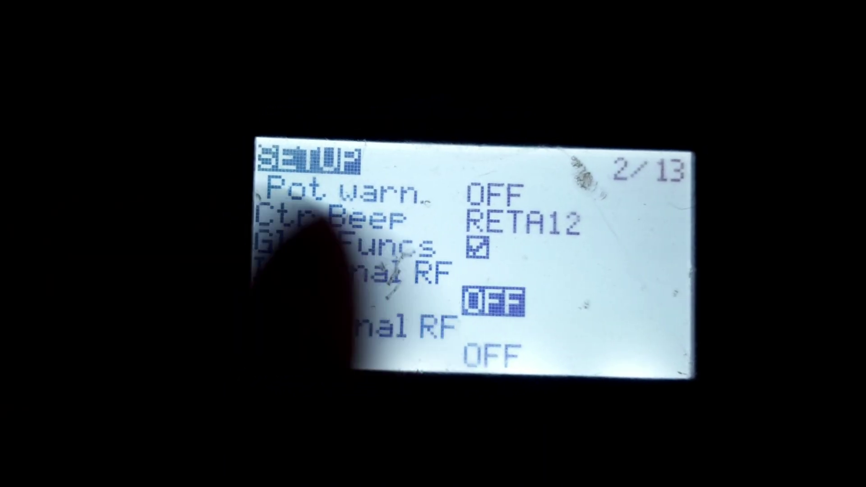
Change the radio's External RF Mode to CRSF on the model SETUP page
{"action": "key", "text": "Down"}
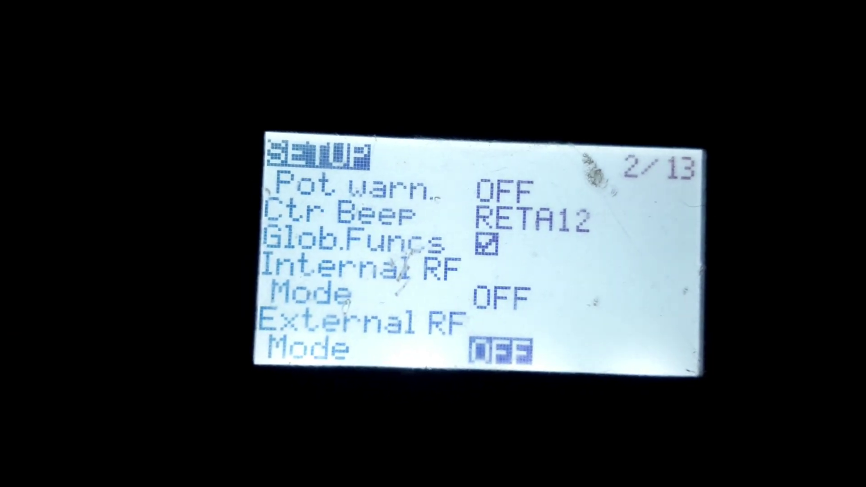
{"action": "key", "text": "Return"}
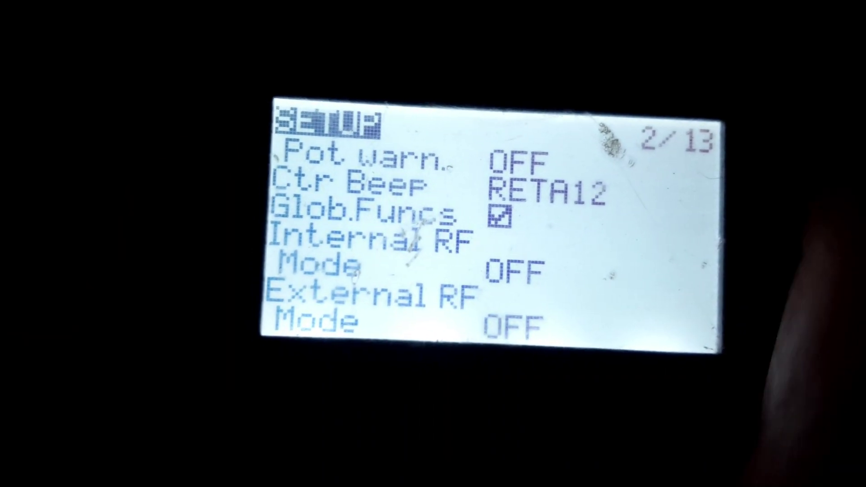
{"action": "key", "text": "Right"}
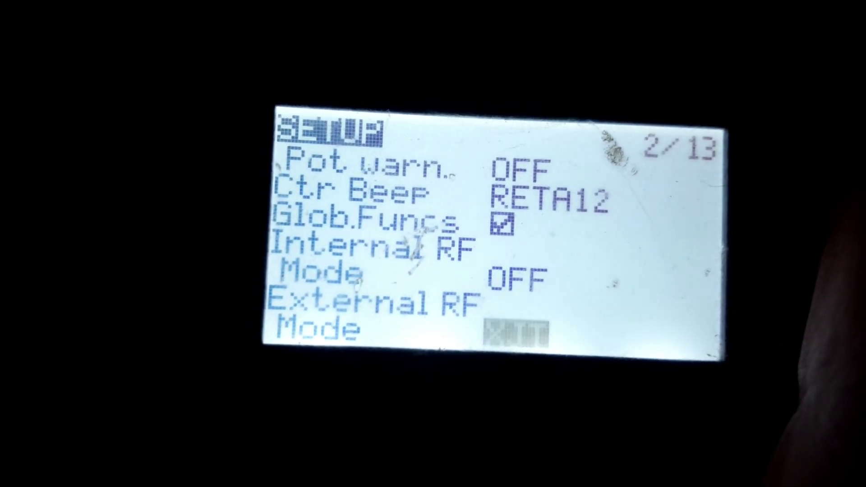
{"action": "key", "text": "Right"}
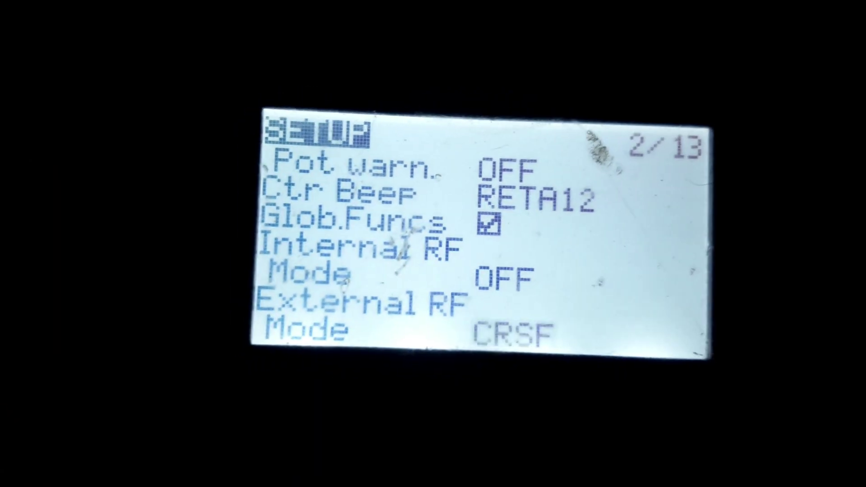
{"action": "key", "text": "Return"}
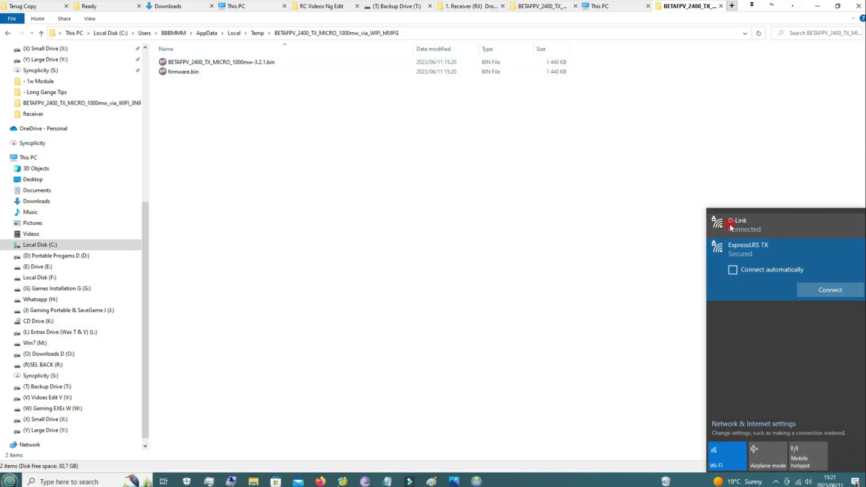
Connect to the ExpressLRS TX Wi-Fi network, retrying after the first attempt fails
{"action": "left_click", "coordinate": [820, 290]}
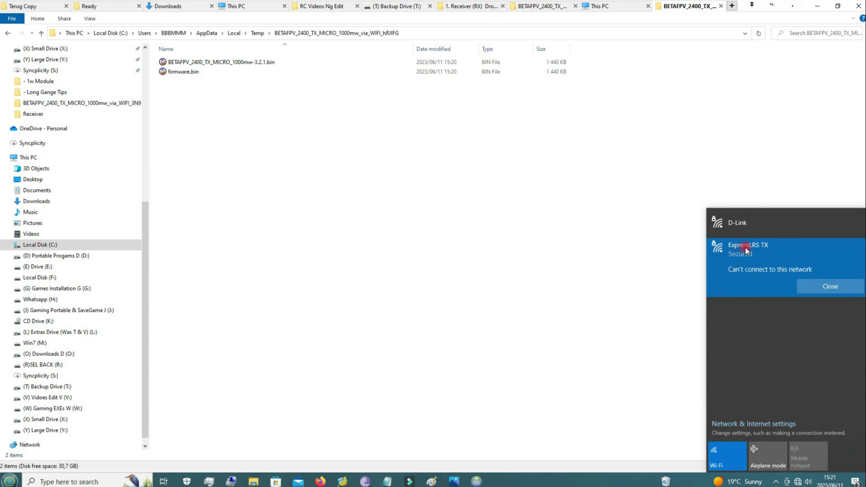
{"action": "left_click", "coordinate": [831, 290]}
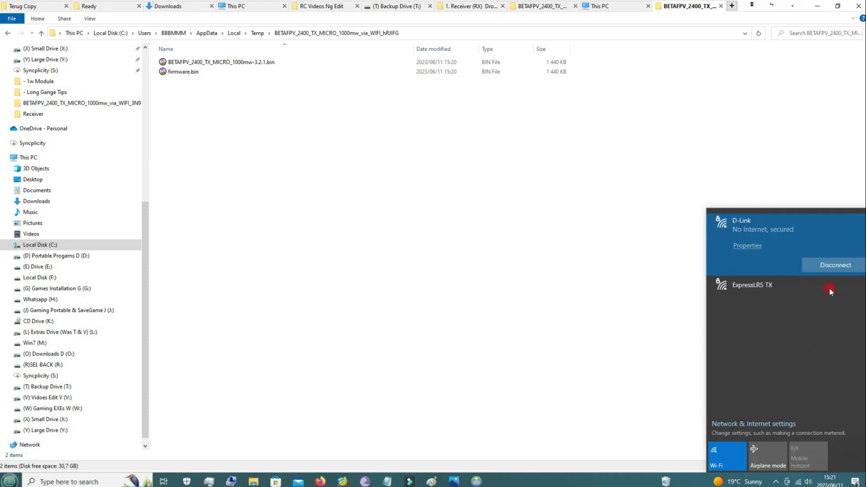
{"action": "left_click", "coordinate": [752, 285]}
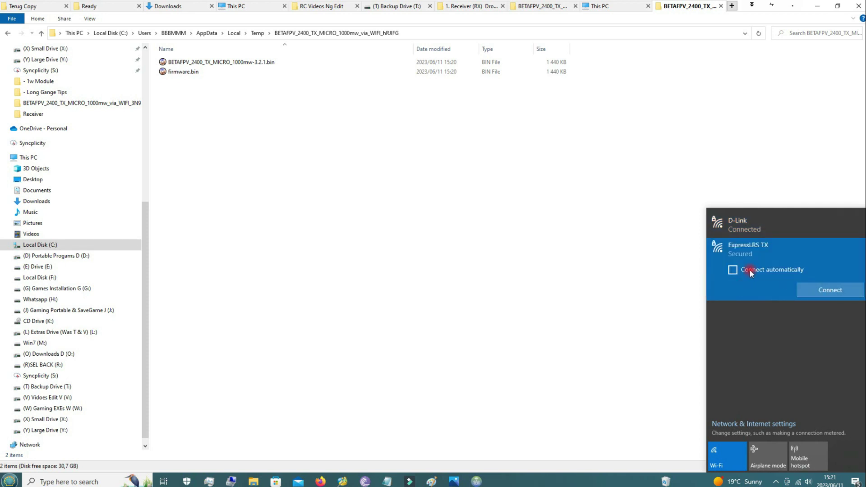
{"action": "left_click", "coordinate": [827, 289]}
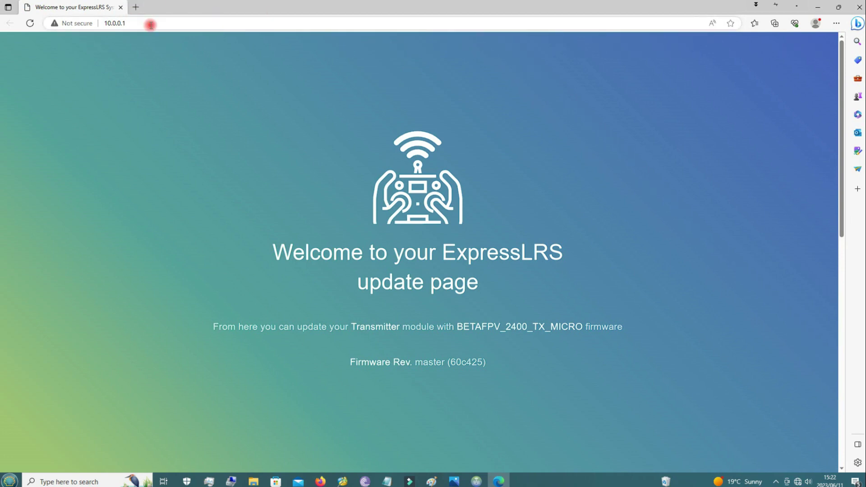
Bring up the ExpressLRS update page at 10.0.0.1 and scroll to the firmware upload area
{"action": "left_click", "coordinate": [128, 27]}
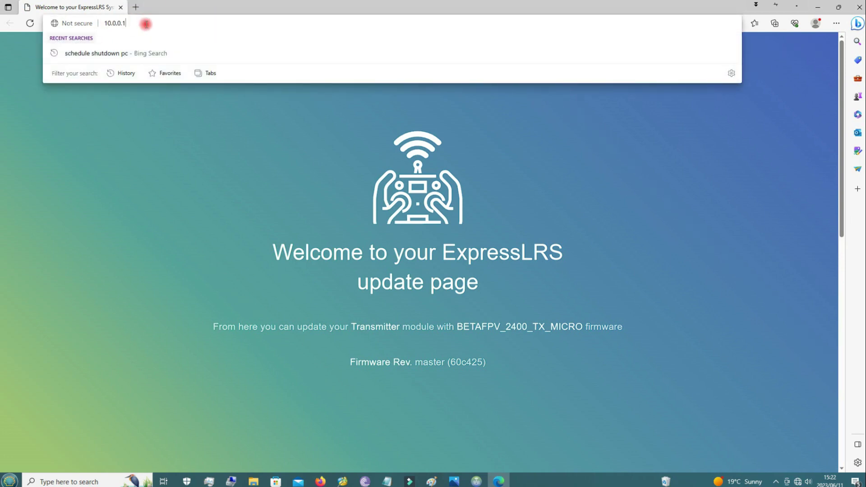
{"action": "left_click", "coordinate": [251, 80]}
{"action": "scroll", "coordinate": [354, 145], "scroll_direction": "down", "scroll_amount": 7}
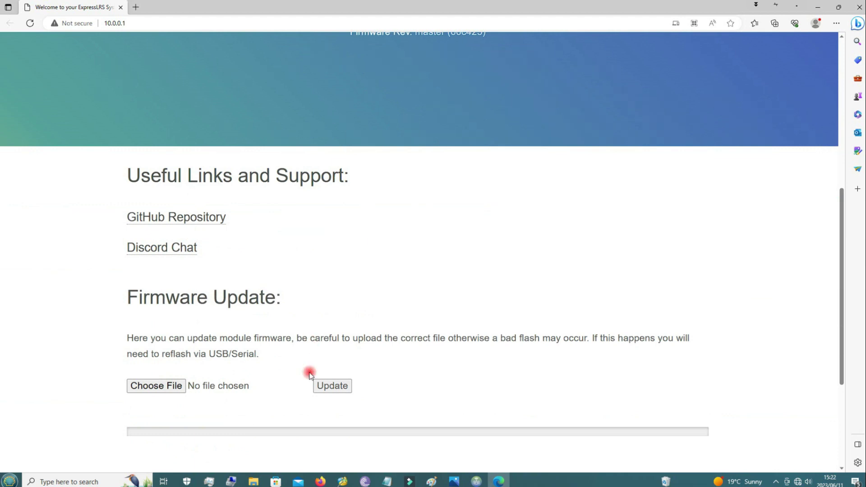
Choose BETAFPV_2400_TX_MICRO_1000mw-3.2.1.bin from the BETAFPV build folder and start the update
{"action": "left_click", "coordinate": [152, 387]}
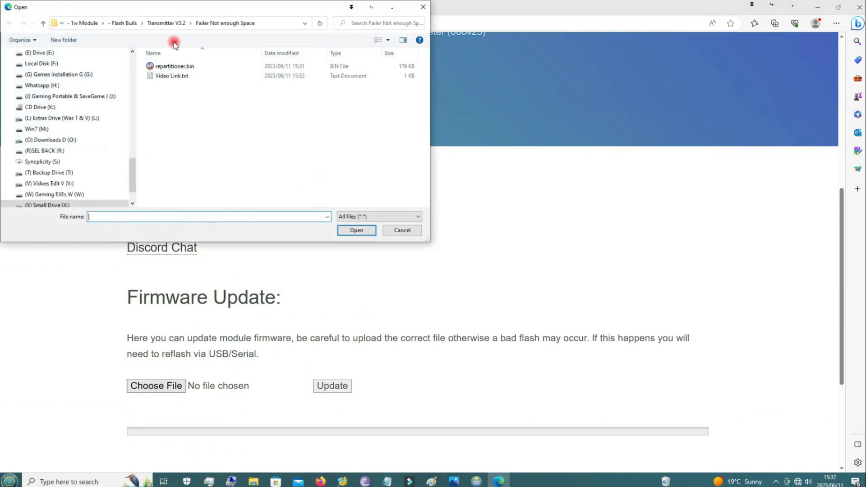
{"action": "left_click", "coordinate": [175, 23]}
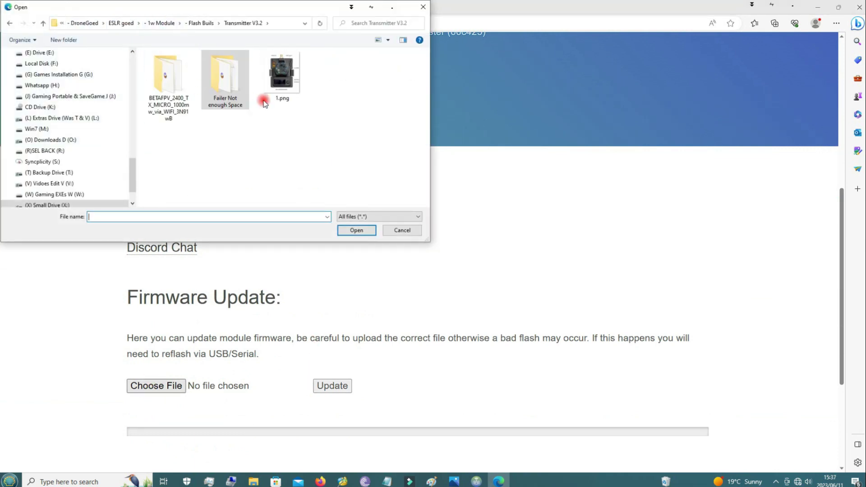
{"action": "left_click", "coordinate": [168, 81]}
{"action": "double_click", "coordinate": [168, 81]}
{"action": "left_click", "coordinate": [186, 66]}
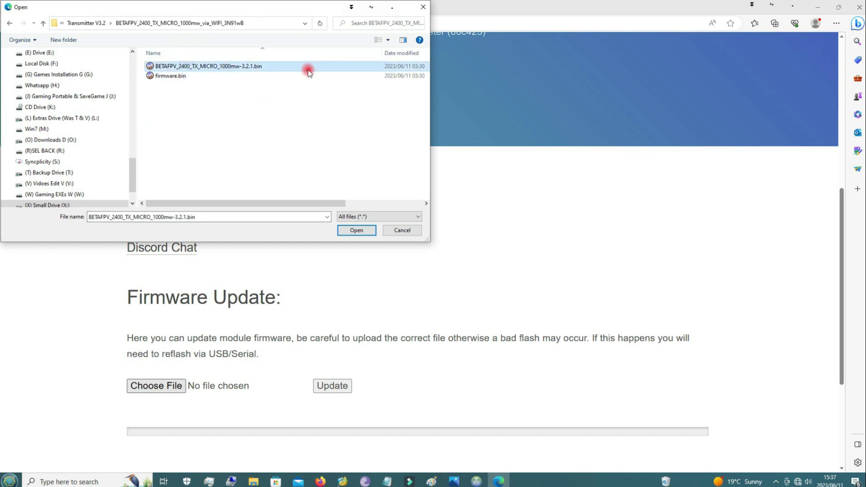
{"action": "left_click", "coordinate": [356, 231]}
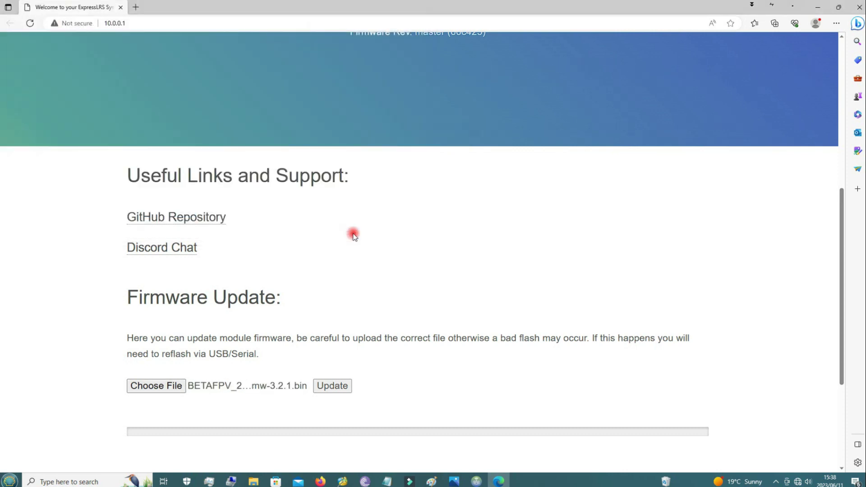
{"action": "left_click", "coordinate": [334, 386]}
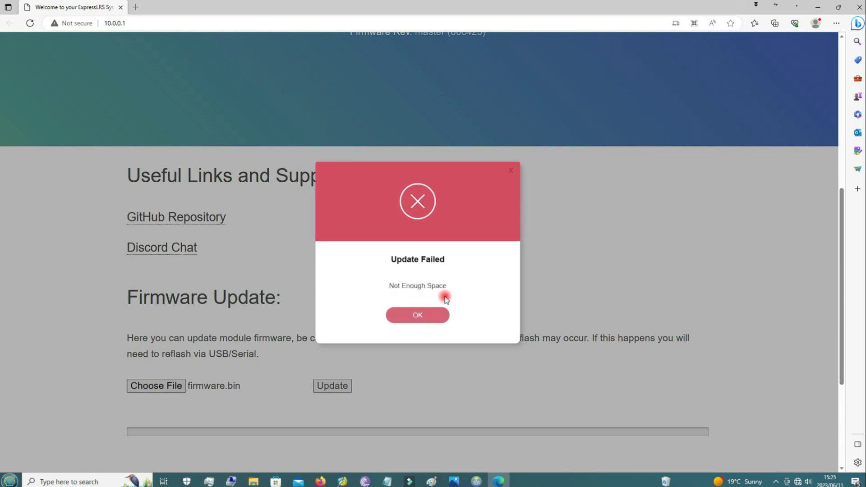
Dismiss the 'Update Failed: Not Enough Space' error message
{"action": "left_click", "coordinate": [423, 318]}
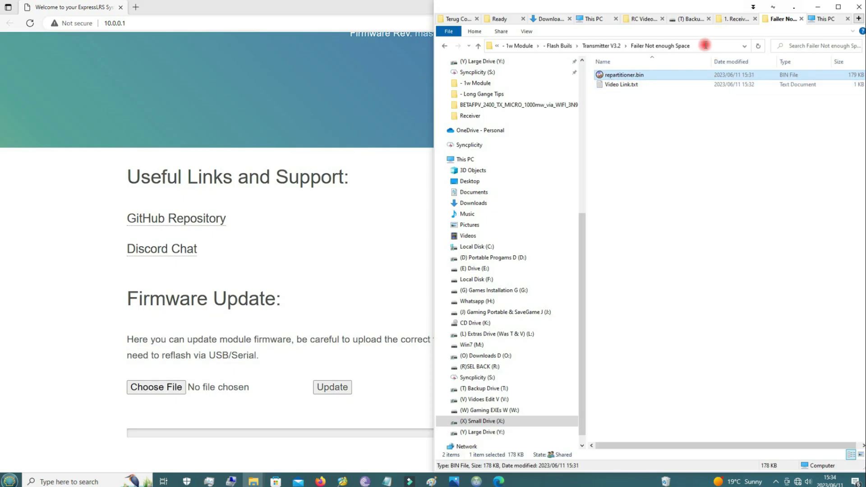
Copy the firmware folder's path from the Explorer address bar
{"action": "left_click", "coordinate": [716, 47]}
{"action": "right_click", "coordinate": [716, 47]}
{"action": "left_click", "coordinate": [731, 75]}
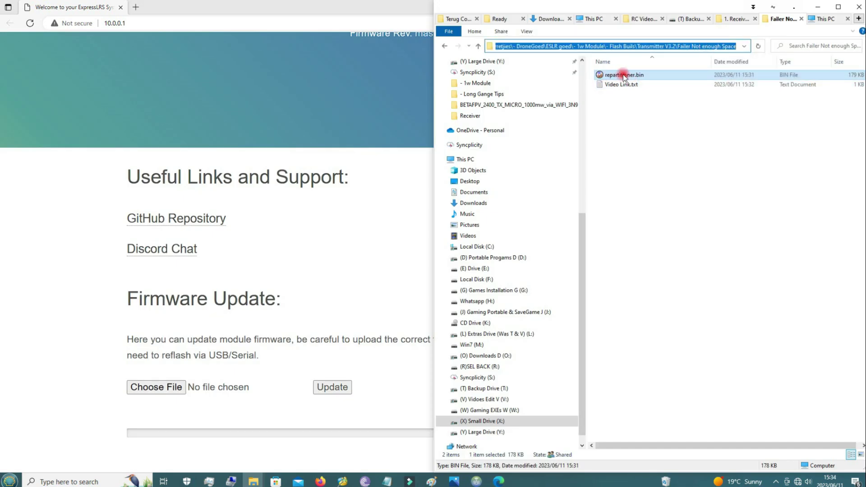
{"action": "left_click", "coordinate": [701, 145]}
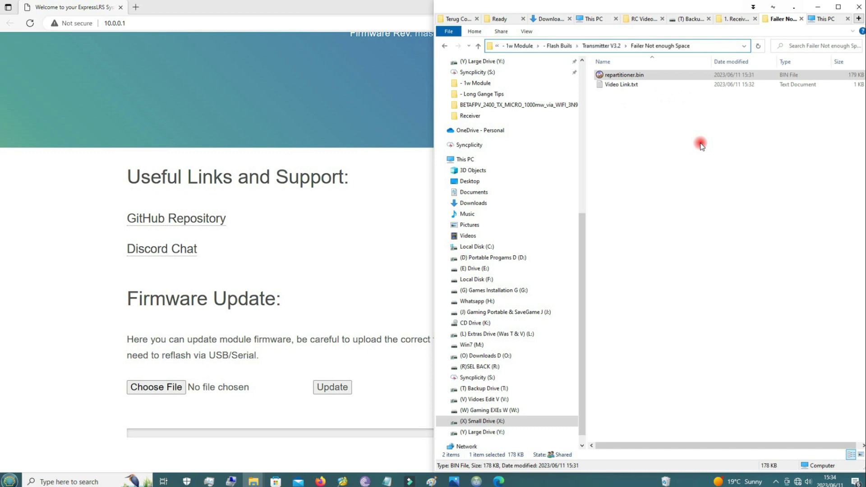
Choose repartitioner.bin from the Failer Not enough Space folder as the firmware file
{"action": "left_click", "coordinate": [113, 343]}
{"action": "left_click", "coordinate": [155, 386]}
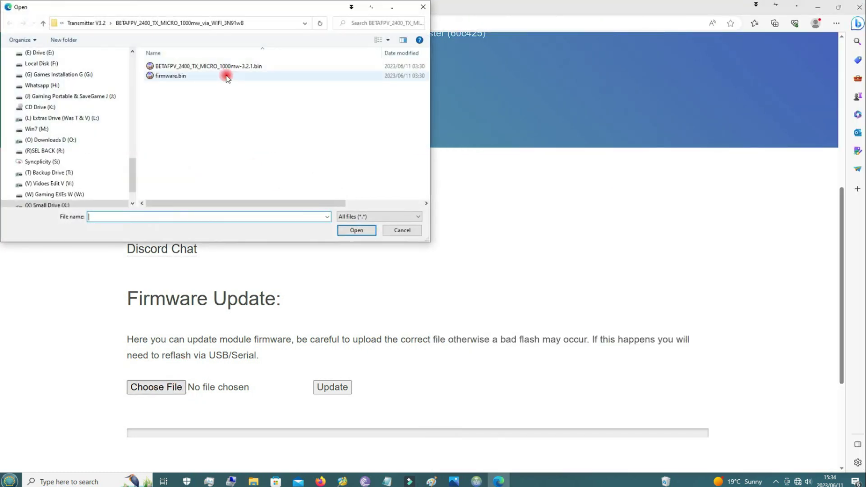
{"action": "left_click", "coordinate": [262, 23]}
{"action": "right_click", "coordinate": [262, 24]}
{"action": "left_click", "coordinate": [284, 61]}
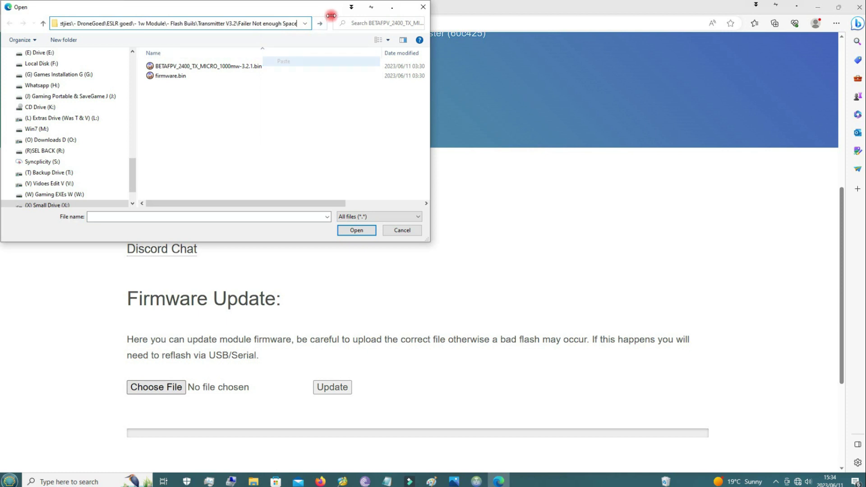
{"action": "left_click", "coordinate": [320, 23]}
{"action": "left_click", "coordinate": [151, 67]}
{"action": "double_click", "coordinate": [152, 67]}
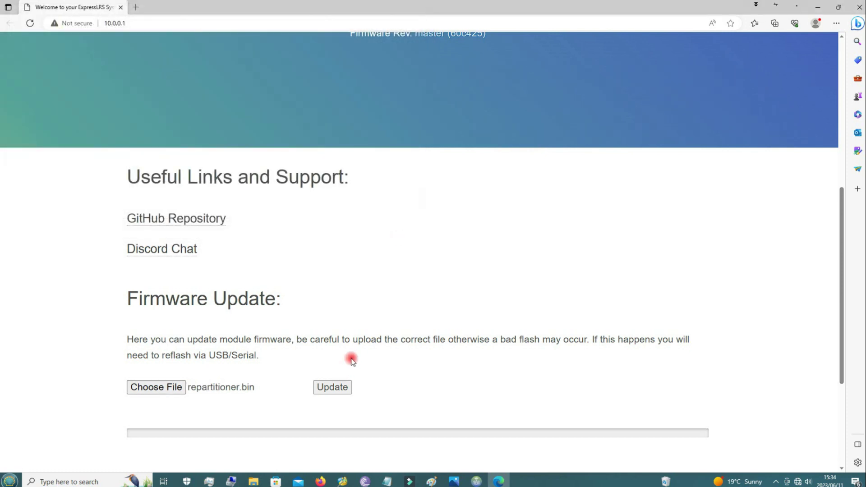
Upload repartitioner.bin, flashing anyway past the target mismatch, and acknowledge the completion notice
{"action": "left_click", "coordinate": [331, 388]}
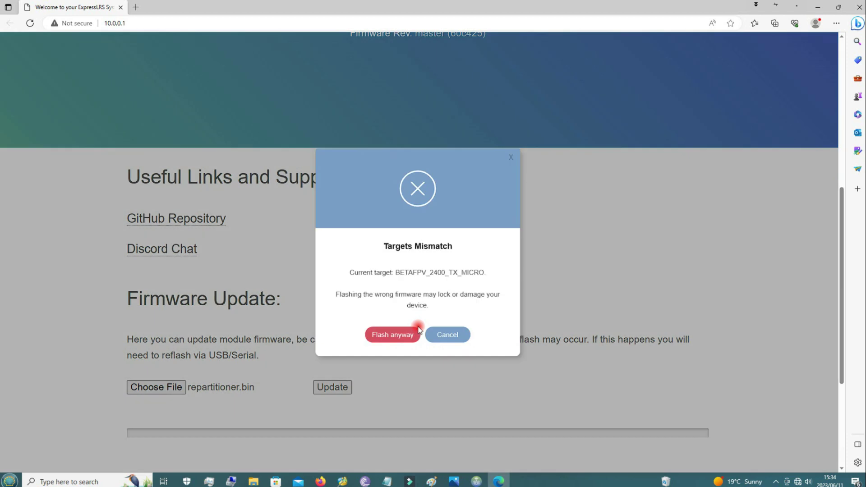
{"action": "left_click", "coordinate": [392, 336]}
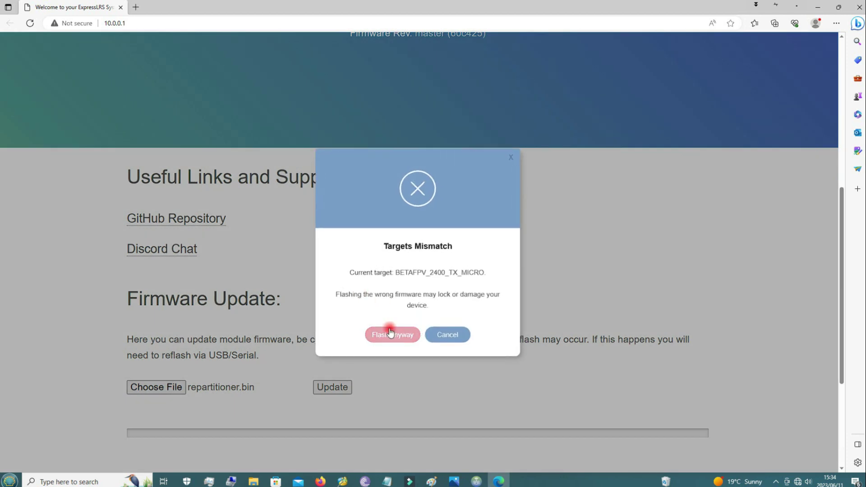
{"action": "left_click", "coordinate": [391, 336]}
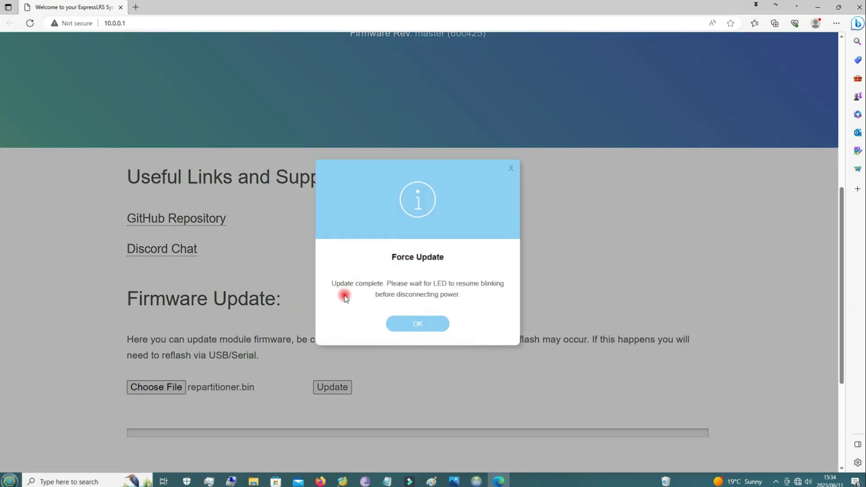
{"action": "left_click", "coordinate": [418, 325]}
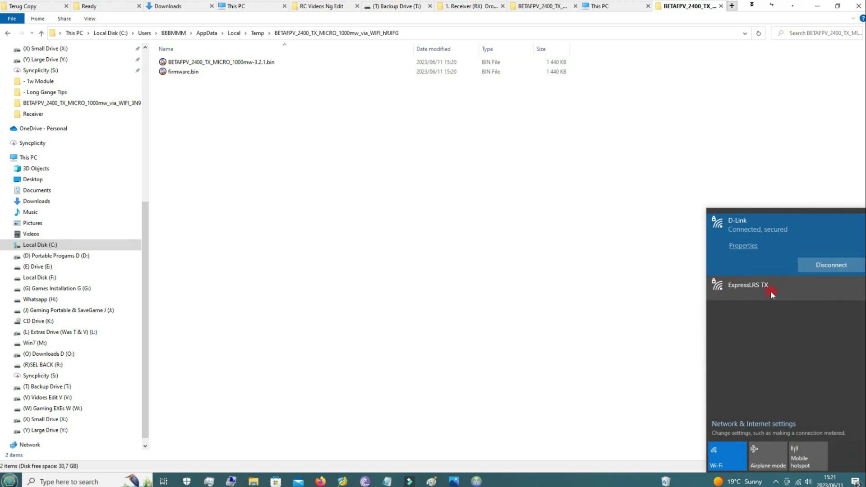
Join the ExpressLRS TX Wi-Fi network, retrying after the first 'Can't connect' failure
{"action": "left_click", "coordinate": [770, 290]}
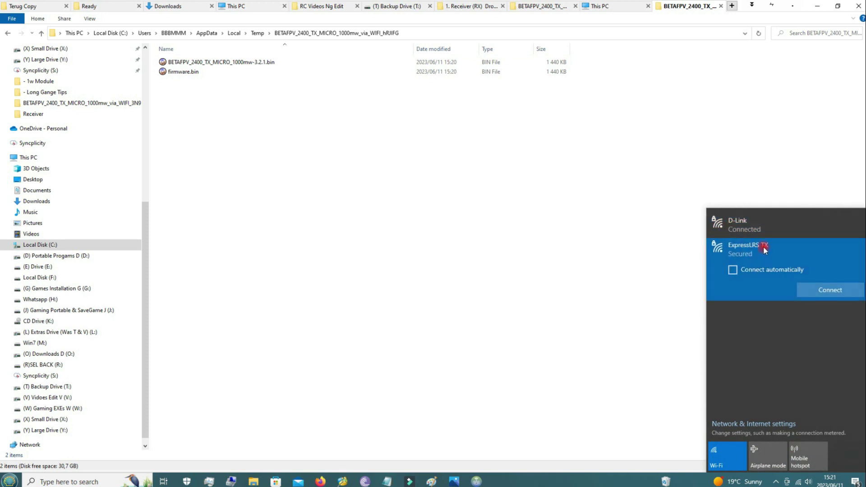
{"action": "left_click", "coordinate": [820, 291]}
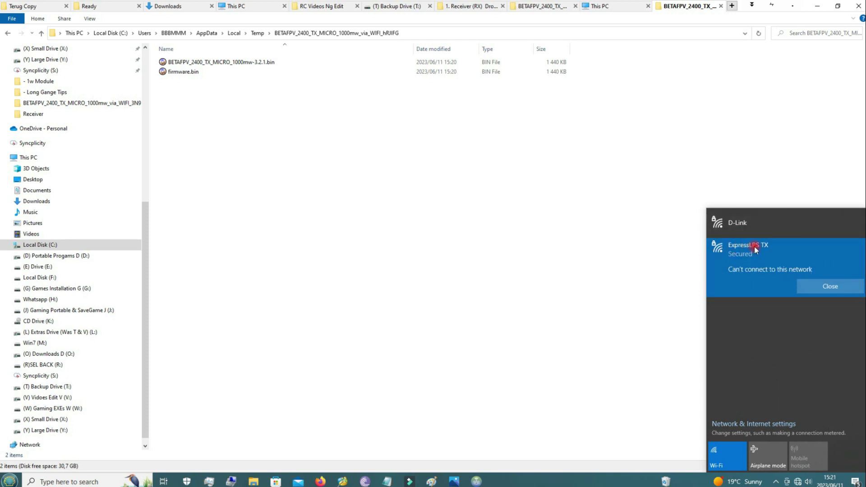
{"action": "left_click", "coordinate": [831, 288]}
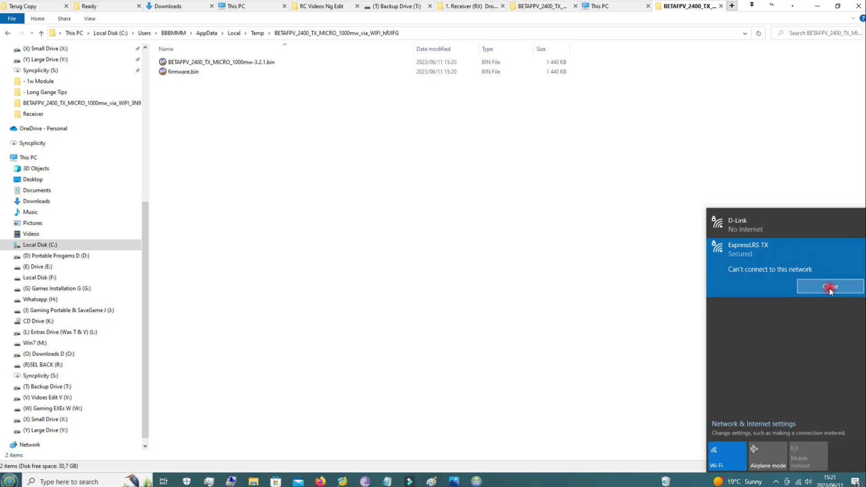
{"action": "left_click", "coordinate": [831, 288]}
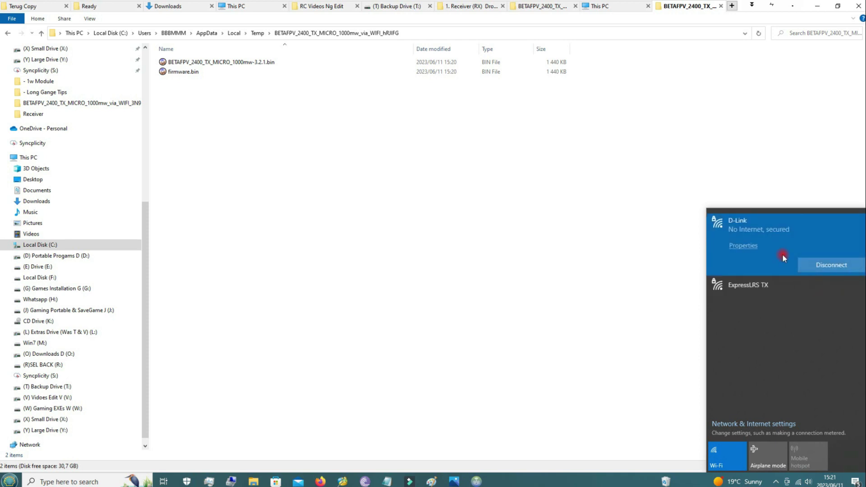
{"action": "left_click", "coordinate": [743, 293]}
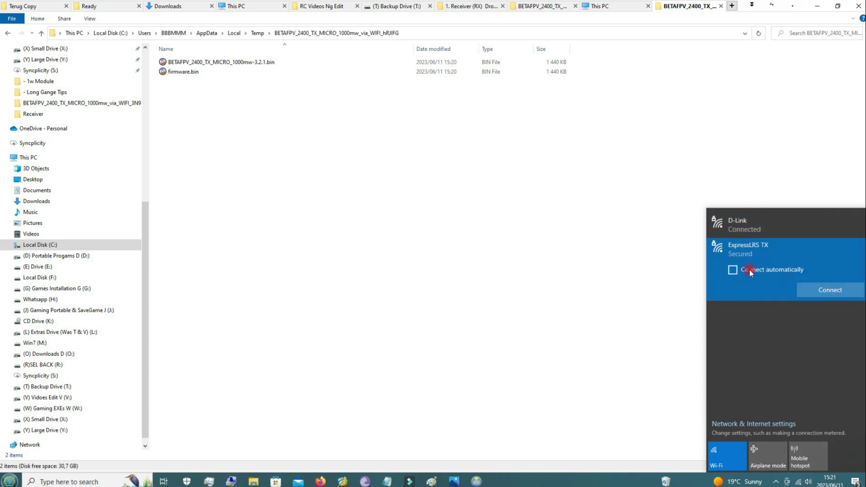
{"action": "left_click", "coordinate": [832, 290]}
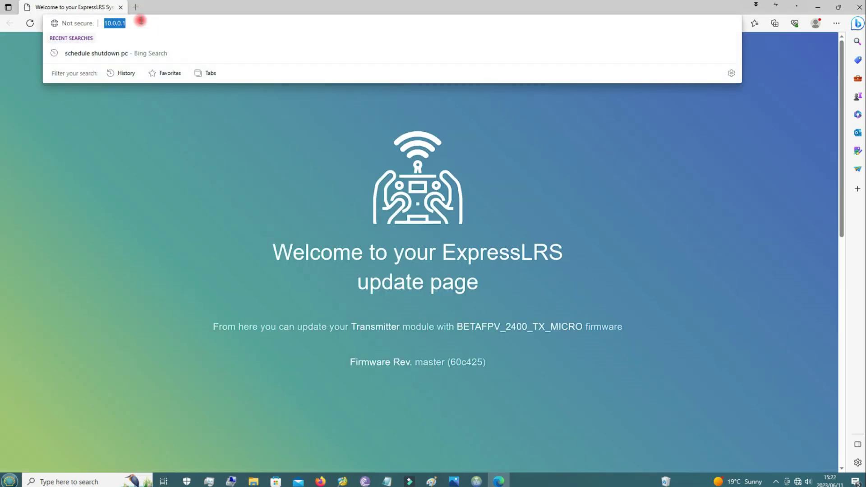
Pick BETAFPV_2400_TX_MICRO_1000mw-3.2.1.bin from the Transmitter V3.2 > BETAFPV folder as the firmware
{"action": "left_click", "coordinate": [125, 23]}
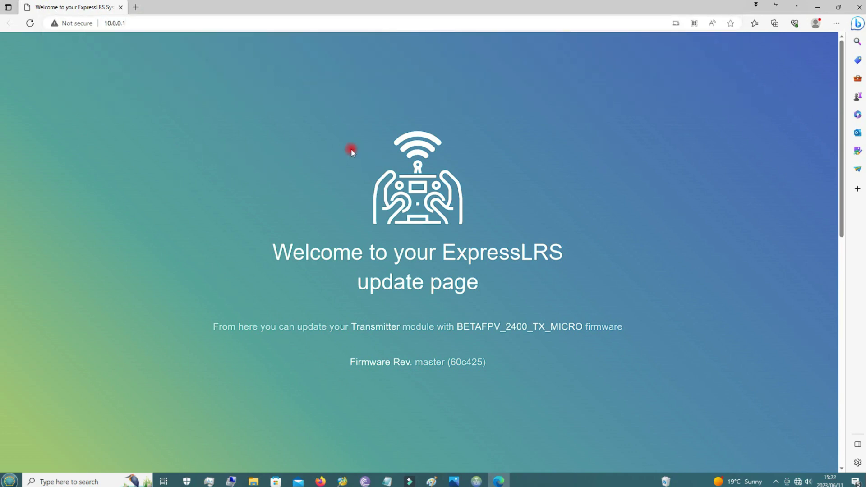
{"action": "scroll", "coordinate": [357, 140], "scroll_direction": "down", "scroll_amount": 7}
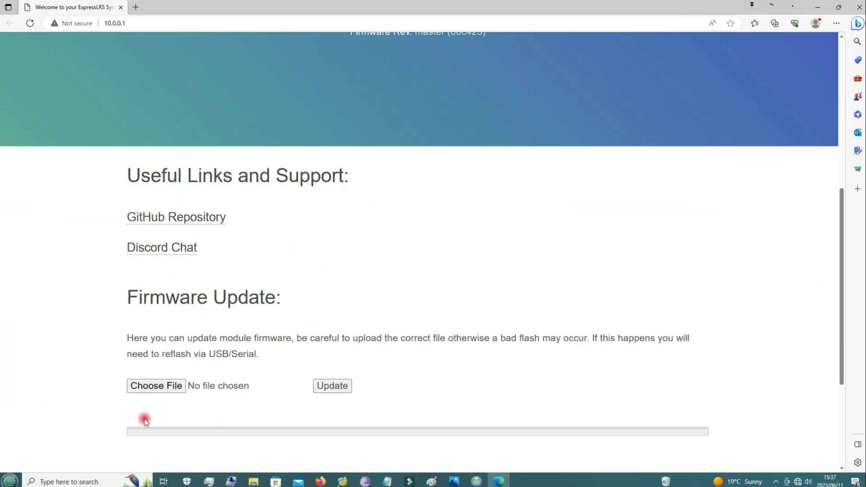
{"action": "left_click", "coordinate": [151, 386]}
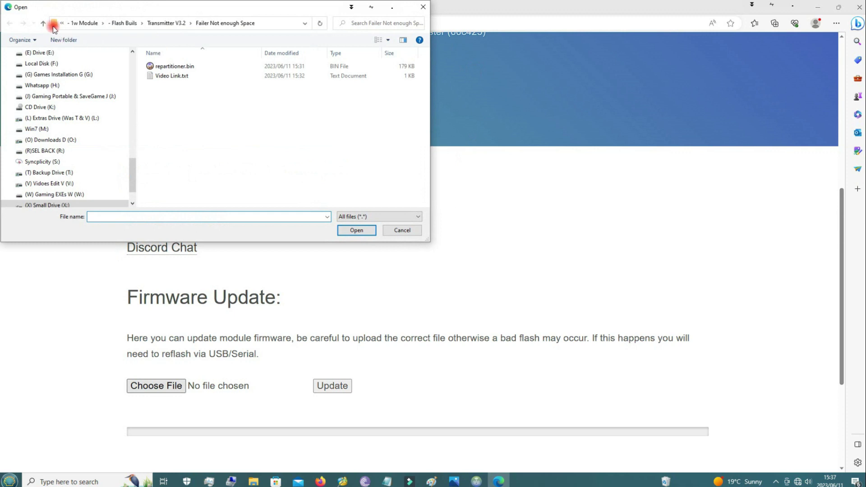
{"action": "left_click", "coordinate": [170, 23]}
{"action": "left_click", "coordinate": [168, 80]}
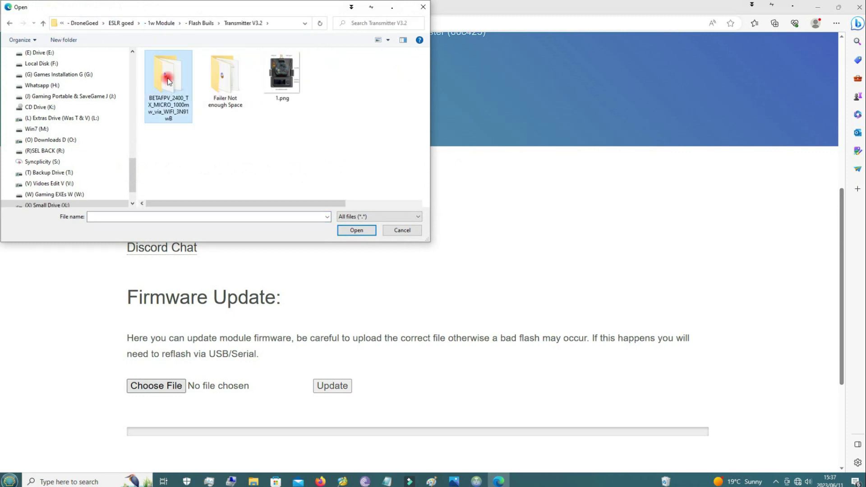
{"action": "double_click", "coordinate": [168, 81]}
{"action": "left_click", "coordinate": [185, 66]}
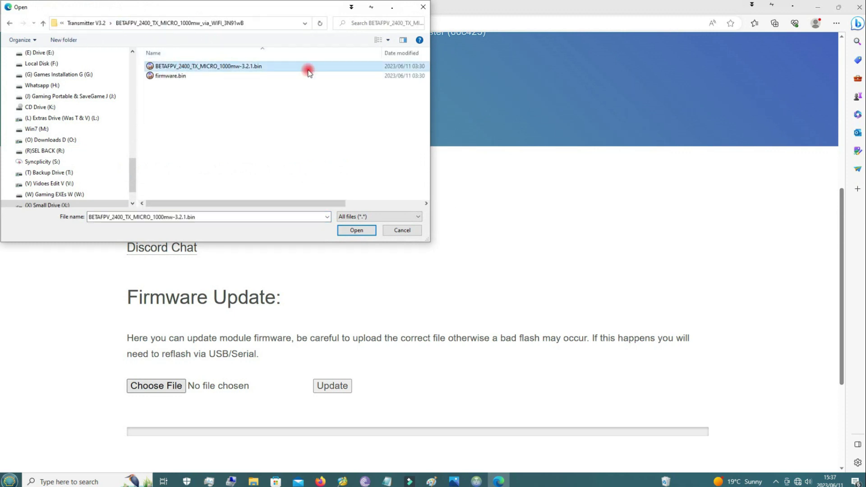
{"action": "left_click", "coordinate": [354, 232]}
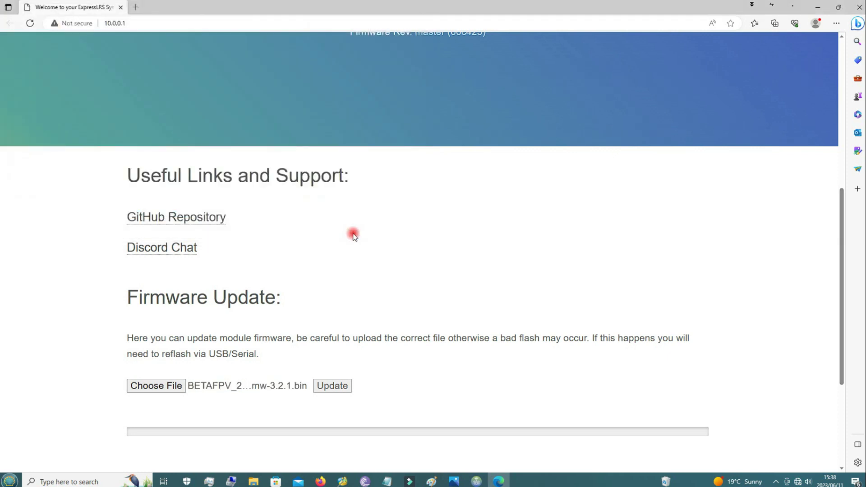
Upload the 3.2.1 firmware, flashing anyway despite the target mismatch
{"action": "left_click", "coordinate": [333, 386]}
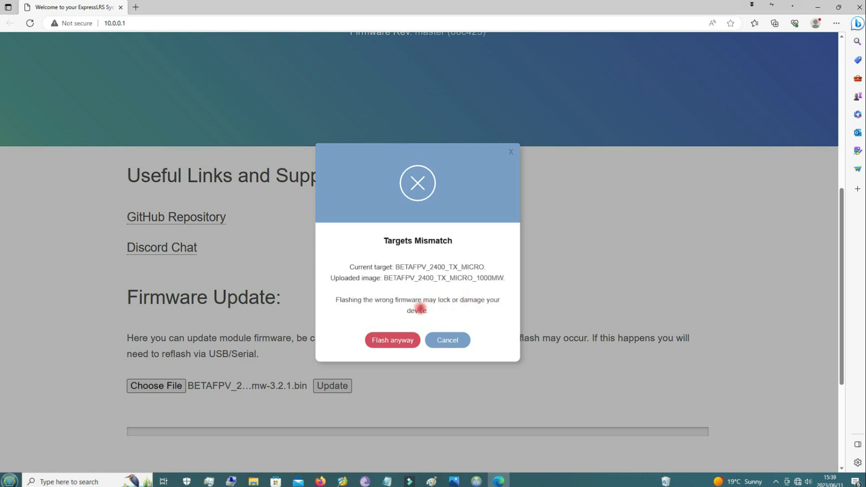
{"action": "left_click", "coordinate": [397, 341]}
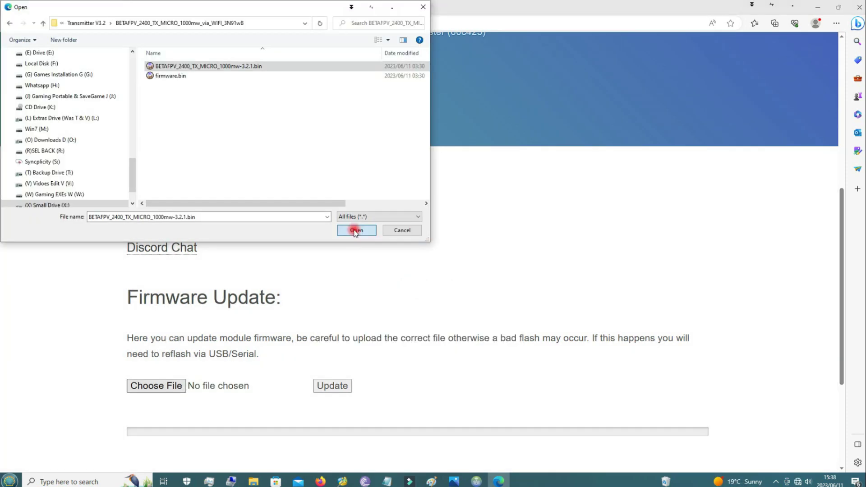
{"action": "left_click", "coordinate": [356, 231]}
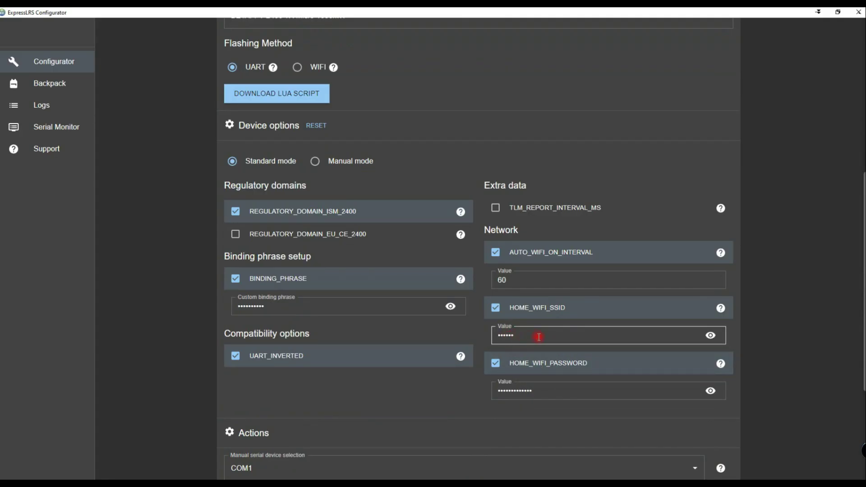
{"action": "left_click", "coordinate": [545, 391]}
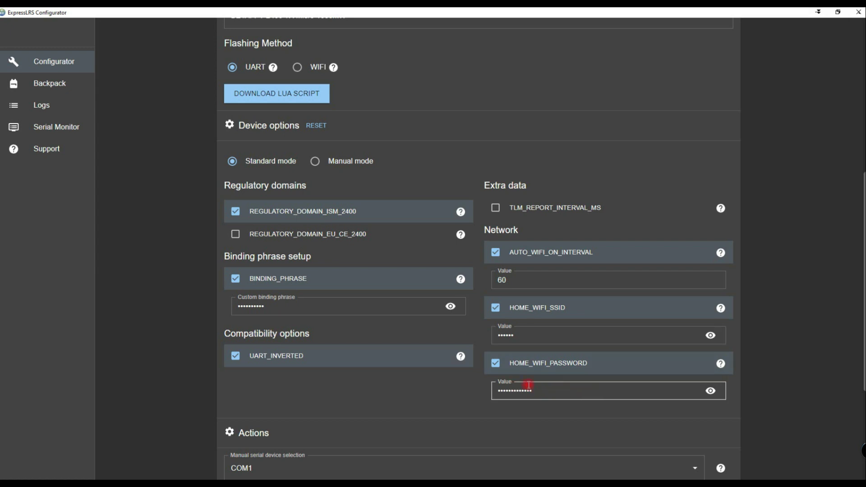
{"action": "left_click", "coordinate": [522, 335]}
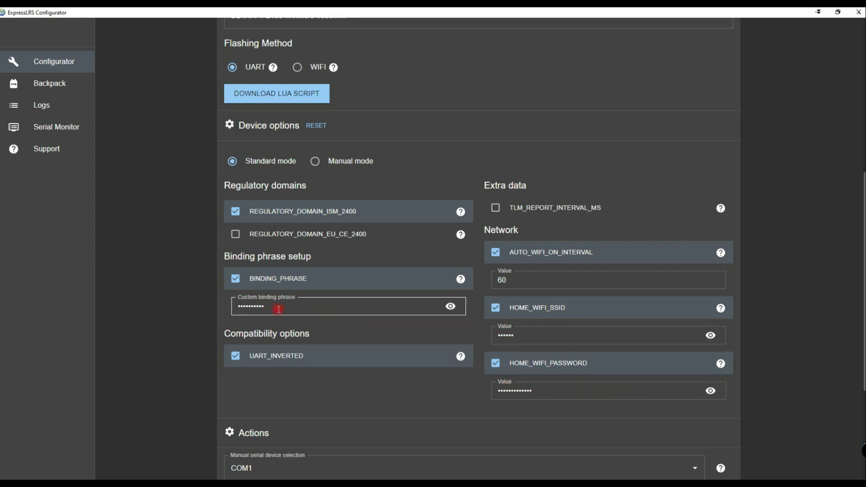
{"action": "scroll", "coordinate": [436, 344], "scroll_direction": "down", "scroll_amount": 4}
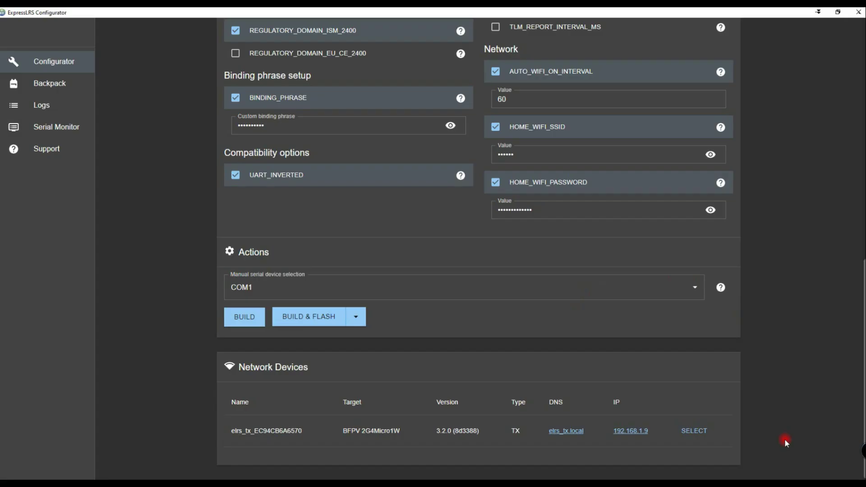
{"action": "left_click", "coordinate": [797, 482]}
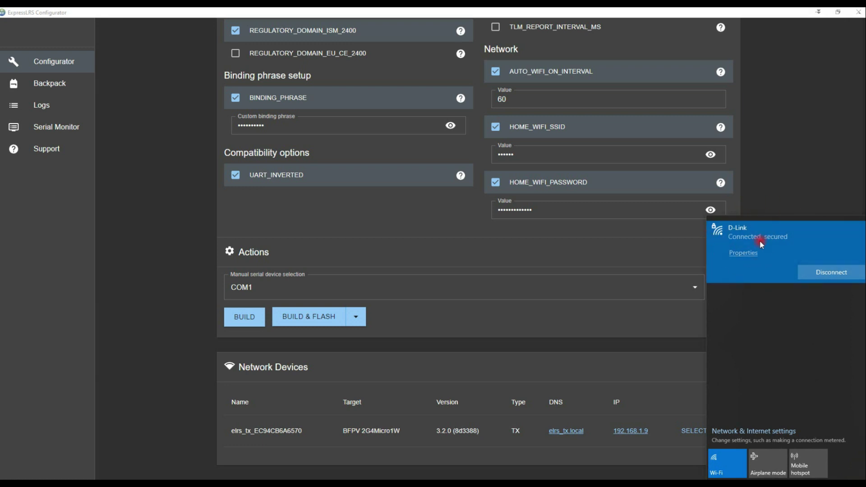
{"action": "left_click", "coordinate": [645, 260]}
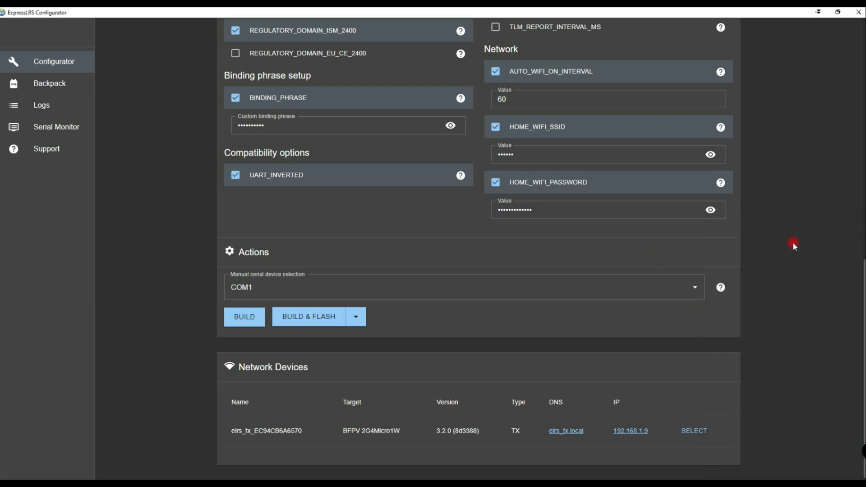
{"action": "left_click", "coordinate": [282, 289]}
{"action": "double_click", "coordinate": [282, 288]}
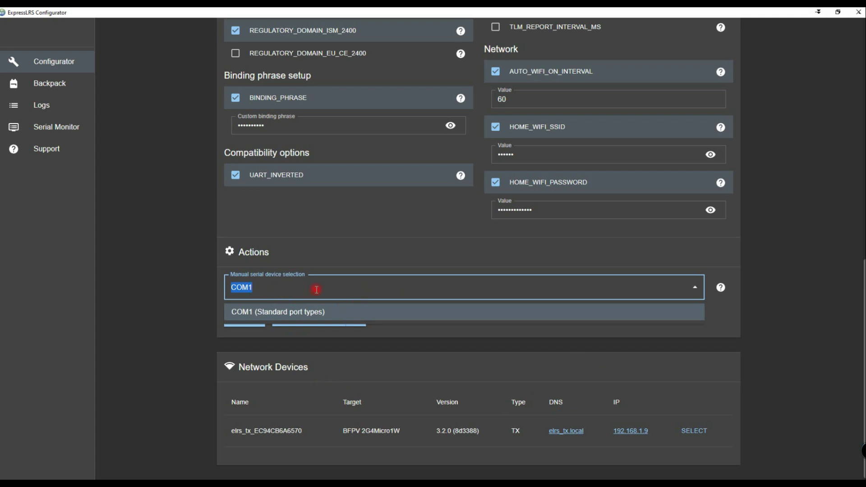
{"action": "left_click", "coordinate": [313, 289]}
{"action": "left_click", "coordinate": [772, 294]}
{"action": "left_click", "coordinate": [771, 455]}
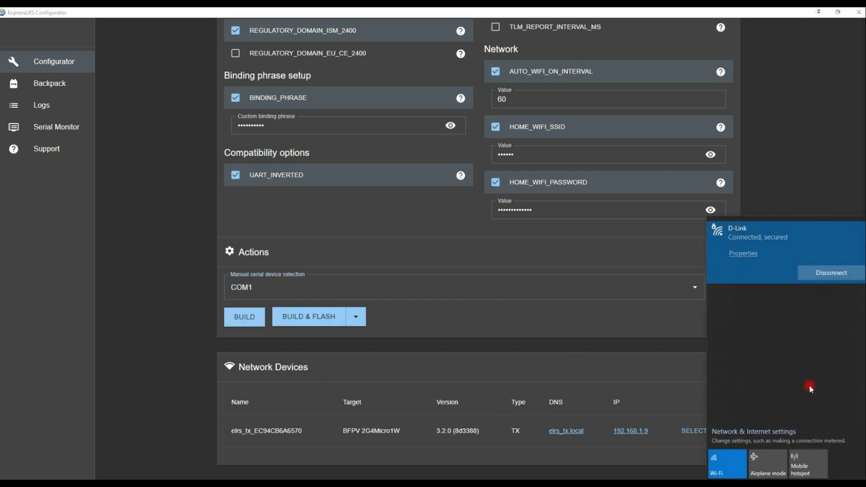
{"action": "left_click", "coordinate": [526, 324]}
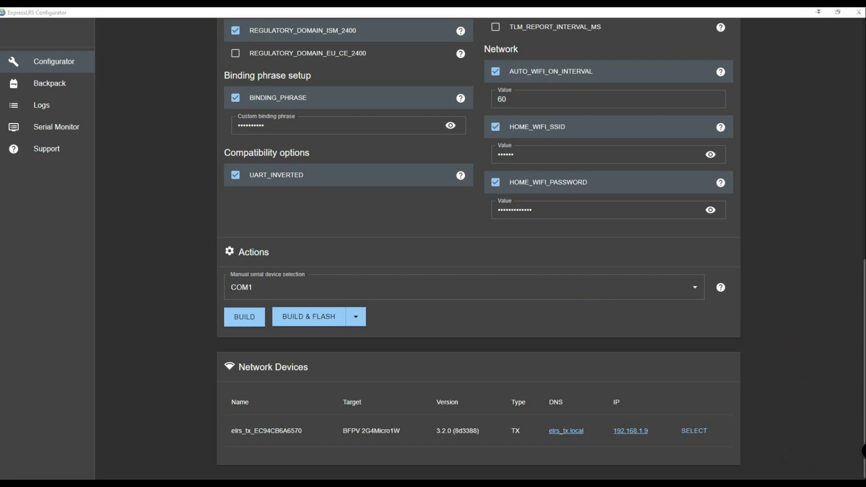
{"action": "left_click", "coordinate": [803, 477]}
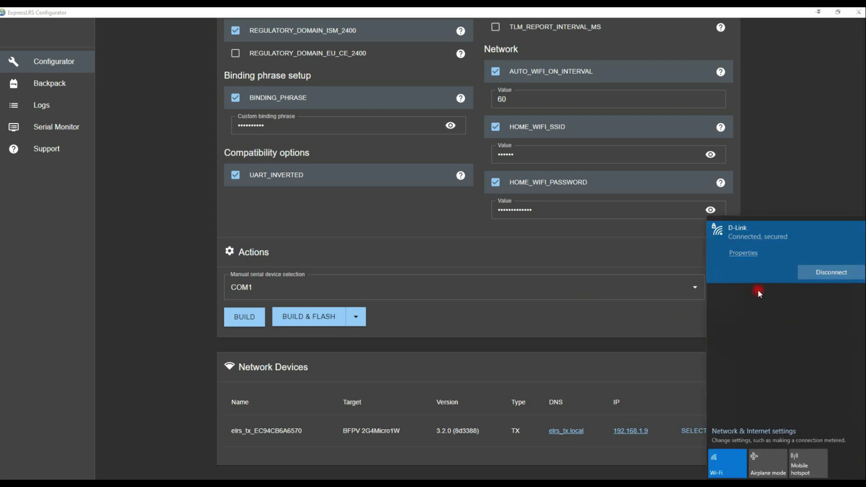
{"action": "left_click", "coordinate": [626, 316]}
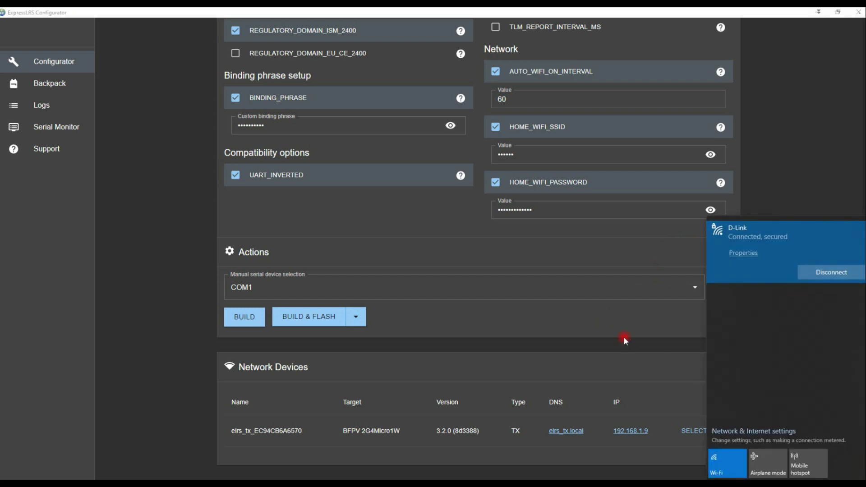
{"action": "left_click", "coordinate": [623, 338]}
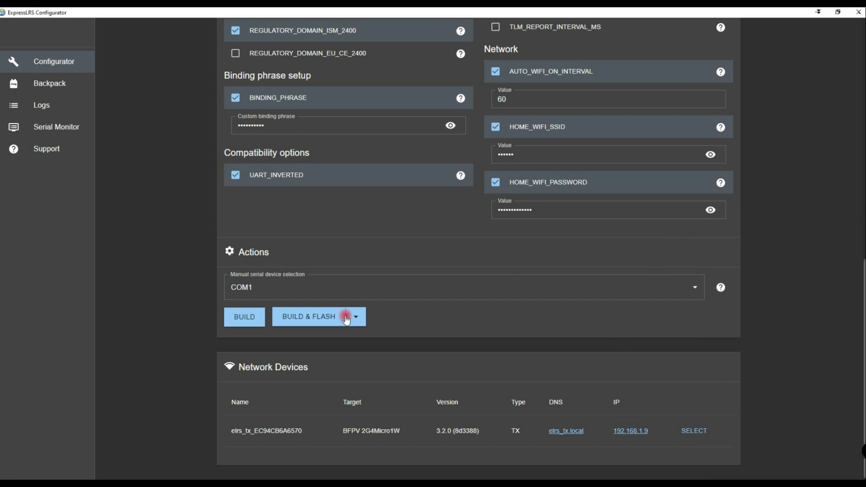
{"action": "scroll", "coordinate": [501, 253], "scroll_direction": "up", "scroll_amount": 6}
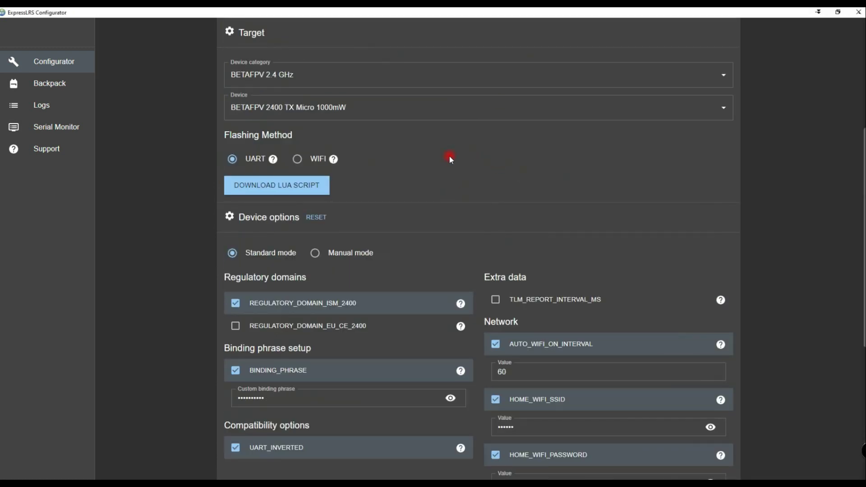
{"action": "scroll", "coordinate": [450, 271], "scroll_direction": "down", "scroll_amount": 6}
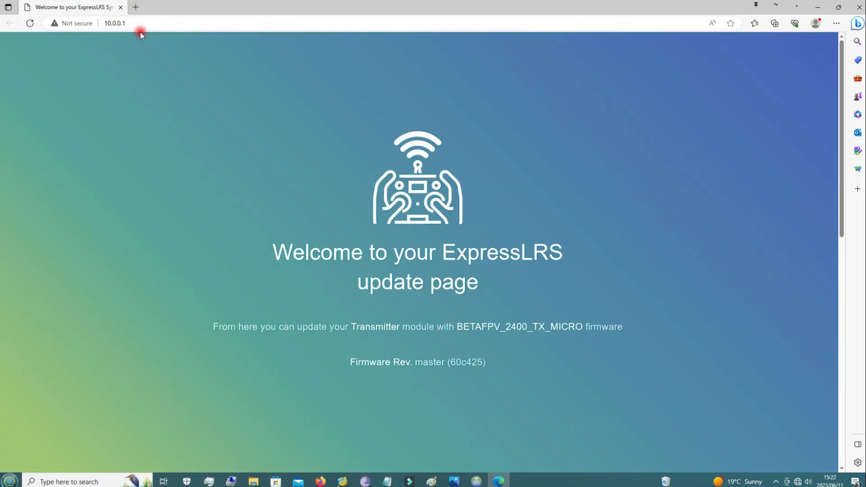
{"action": "scroll", "coordinate": [356, 149], "scroll_direction": "down", "scroll_amount": 7}
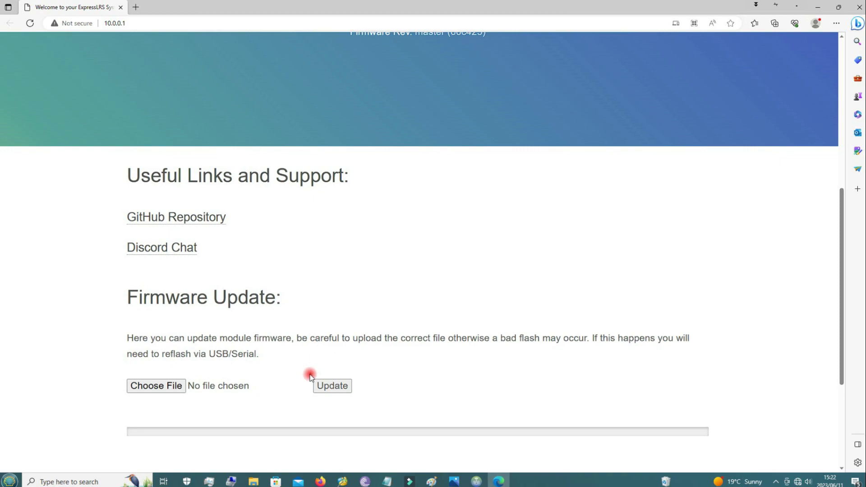
{"action": "left_click", "coordinate": [149, 388]}
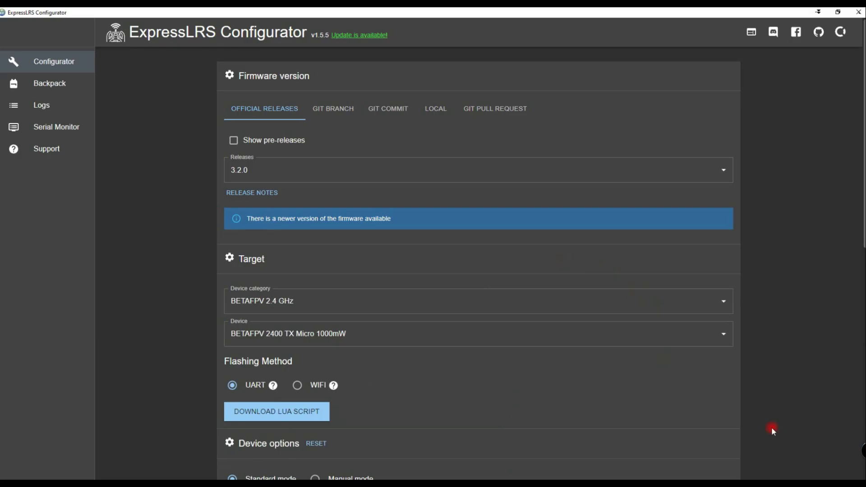
Select the elrs_tx device at 192.168.1.9 under Network Devices and keep it in WiFi Device Selection
{"action": "scroll", "coordinate": [586, 275], "scroll_direction": "down", "scroll_amount": 8}
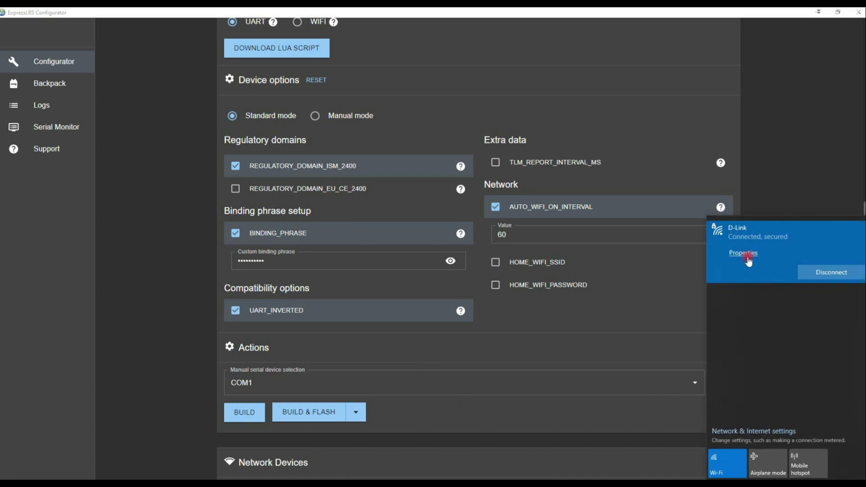
{"action": "left_click", "coordinate": [602, 318]}
{"action": "scroll", "coordinate": [600, 314], "scroll_direction": "down", "scroll_amount": 1}
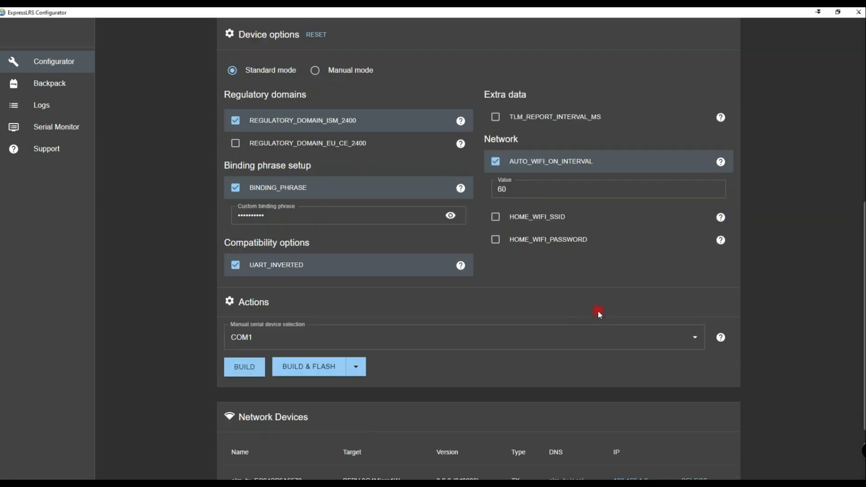
{"action": "scroll", "coordinate": [599, 314], "scroll_direction": "down", "scroll_amount": 1}
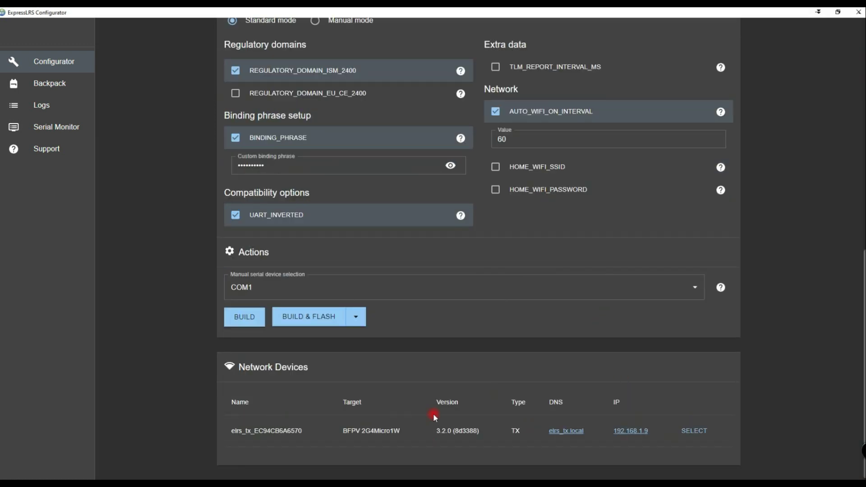
{"action": "left_click_drag", "start_coordinate": [225, 441], "coordinate": [701, 432]}
{"action": "left_click", "coordinate": [700, 432]}
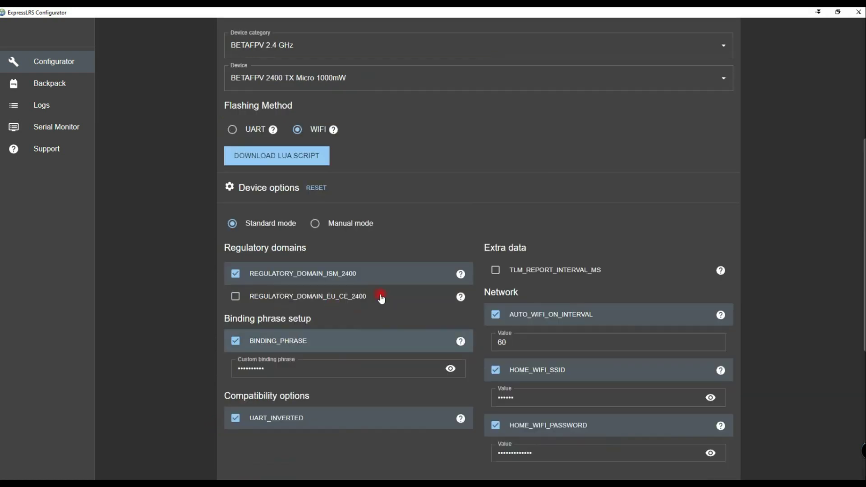
{"action": "scroll", "coordinate": [288, 388], "scroll_direction": "down", "scroll_amount": 5}
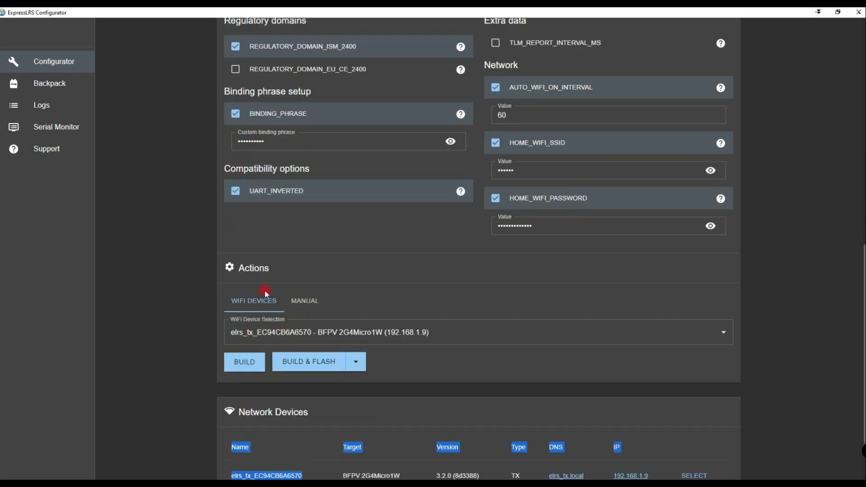
{"action": "left_click", "coordinate": [472, 333]}
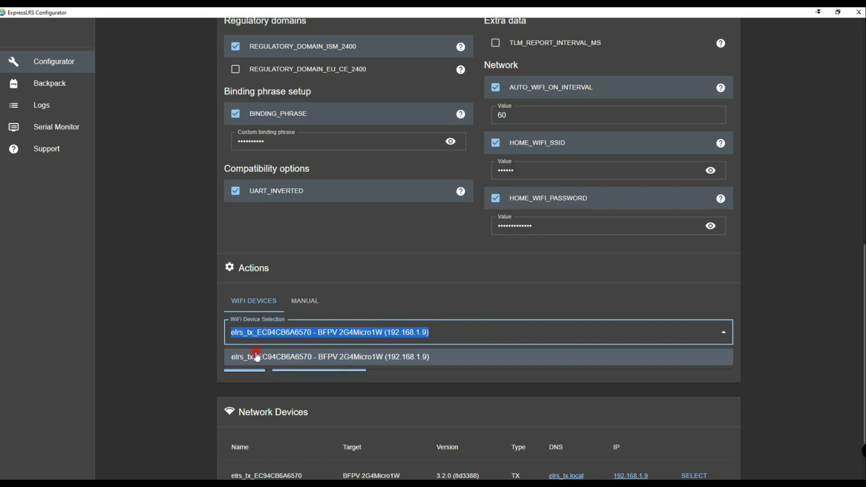
{"action": "left_click", "coordinate": [386, 361]}
{"action": "scroll", "coordinate": [605, 350], "scroll_direction": "down", "scroll_amount": 1}
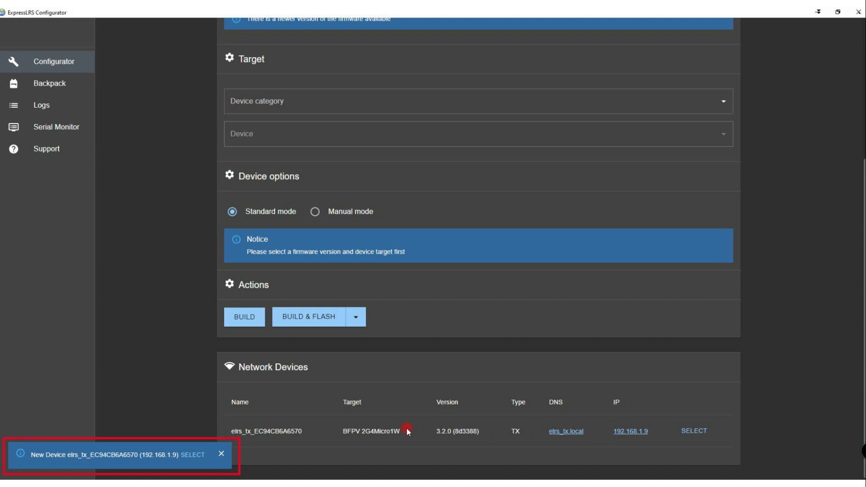
Select the elrs_tx device in Network Devices to load the BFPV 2G4Micro1W target
{"action": "left_click", "coordinate": [696, 433]}
{"action": "scroll", "coordinate": [429, 361], "scroll_direction": "down", "scroll_amount": 2}
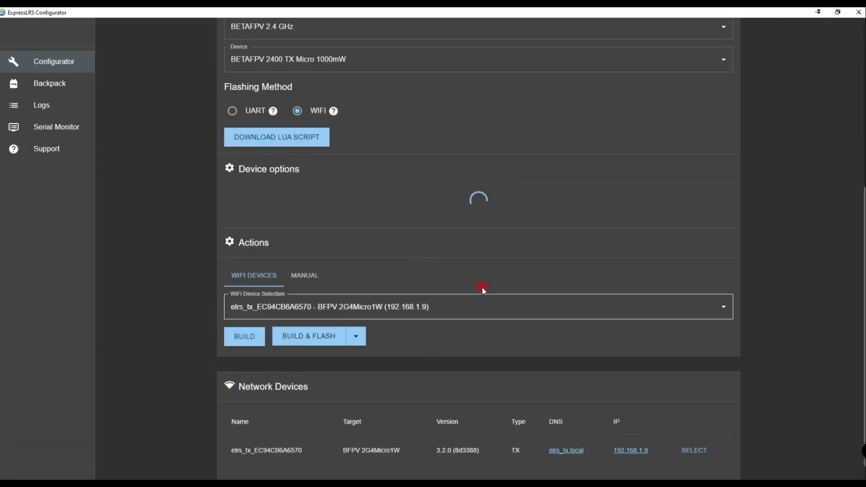
{"action": "scroll", "coordinate": [456, 316], "scroll_direction": "down", "scroll_amount": 5}
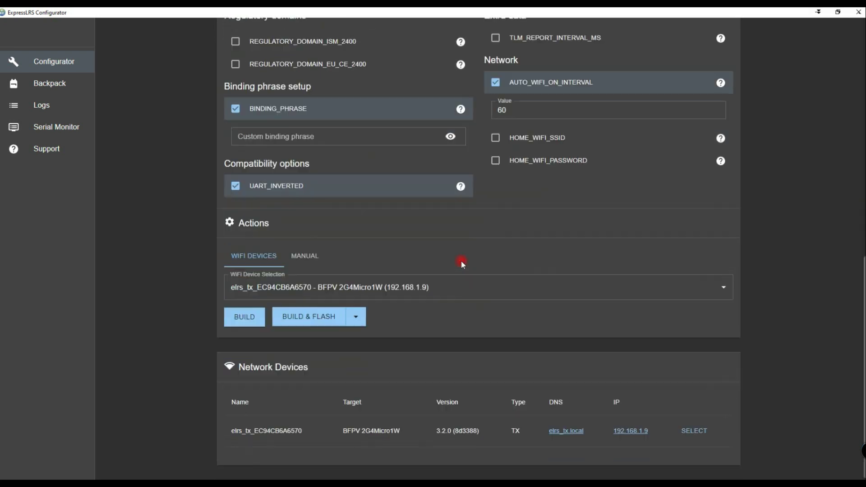